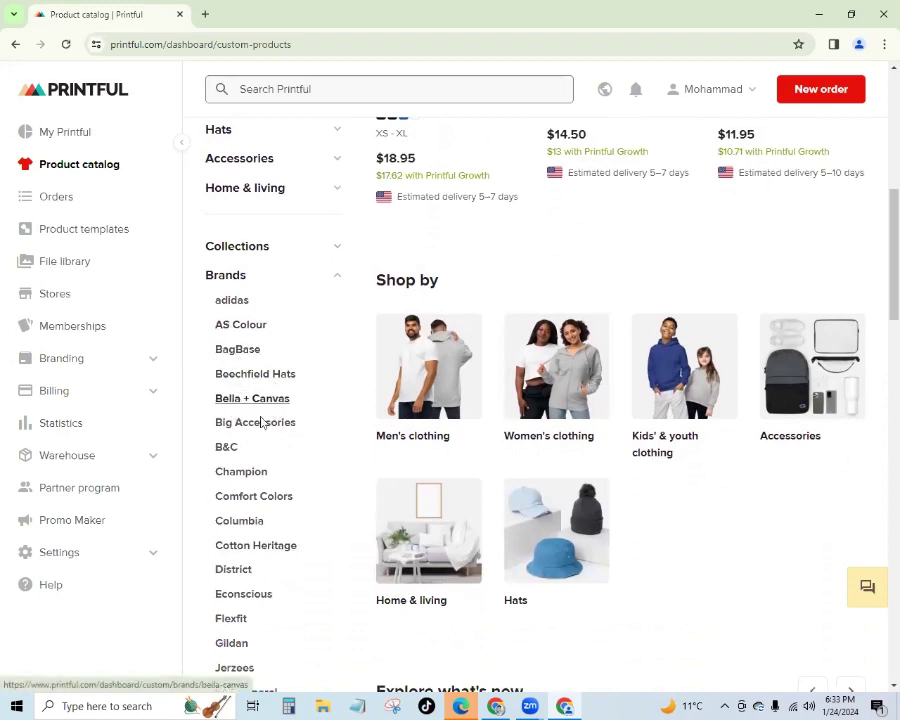
Step: Open the Unisex Staple T-Shirt | Bella + Canvas 3001 from the Bestsellers collection
scroll(229, 481, up, 2)
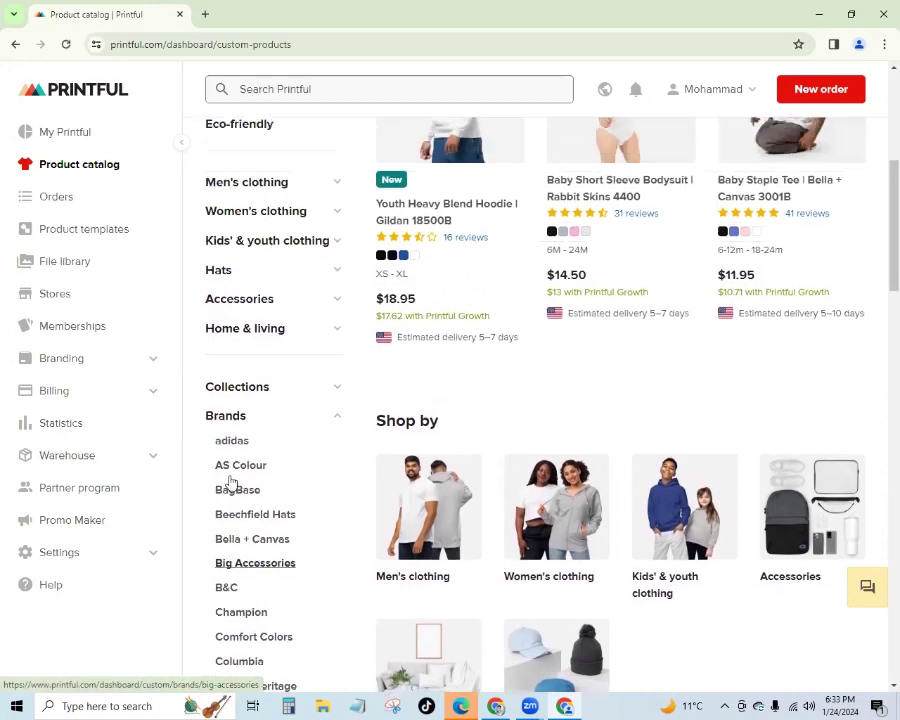
click(334, 390)
click(243, 418)
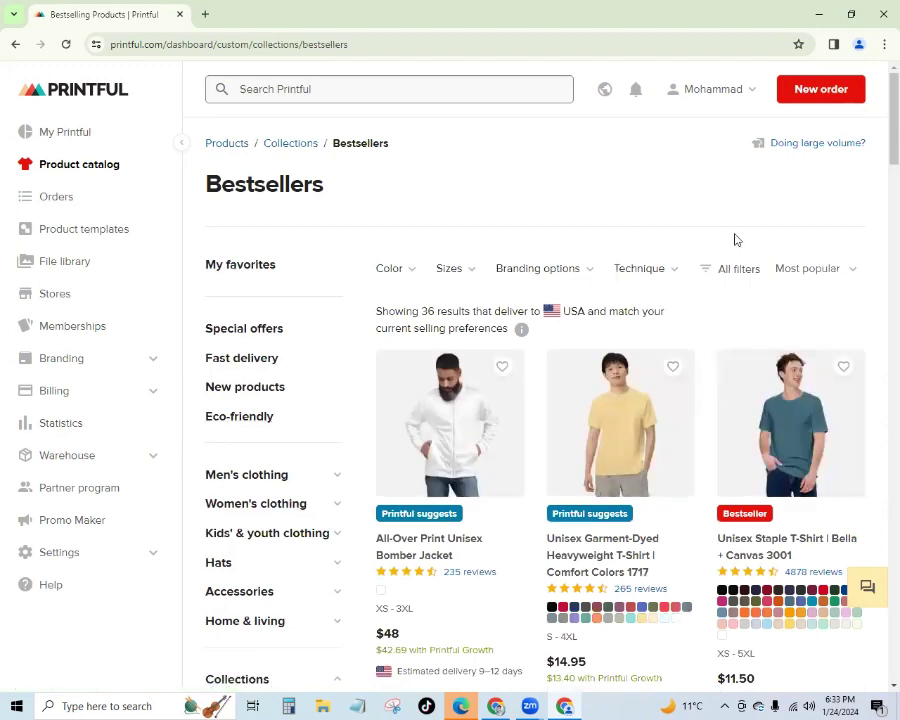
scroll(755, 315, down, 2)
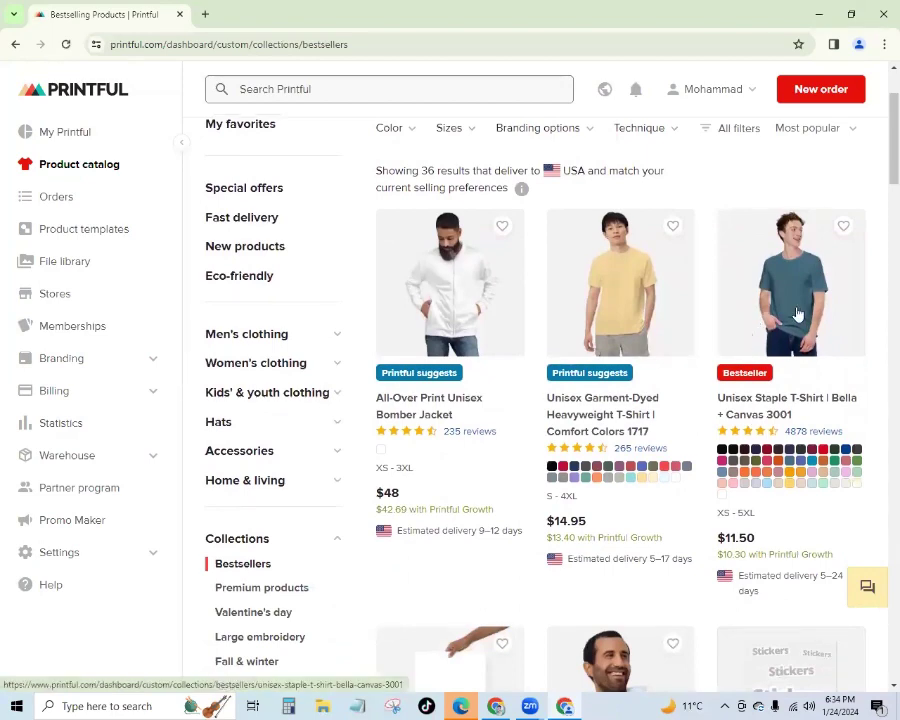
click(794, 314)
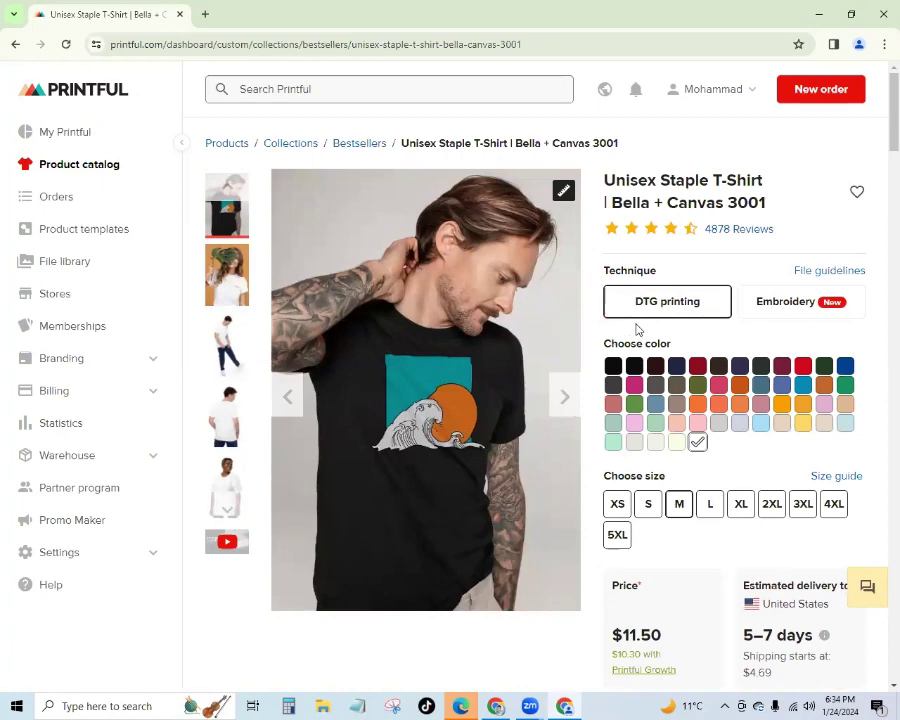
click(756, 309)
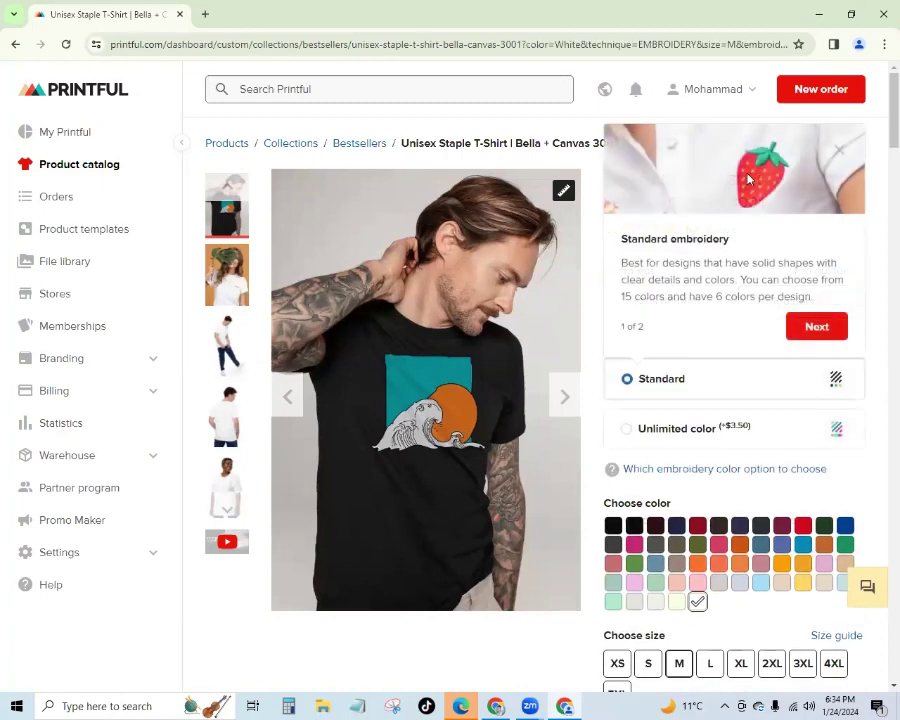
click(841, 153)
click(655, 313)
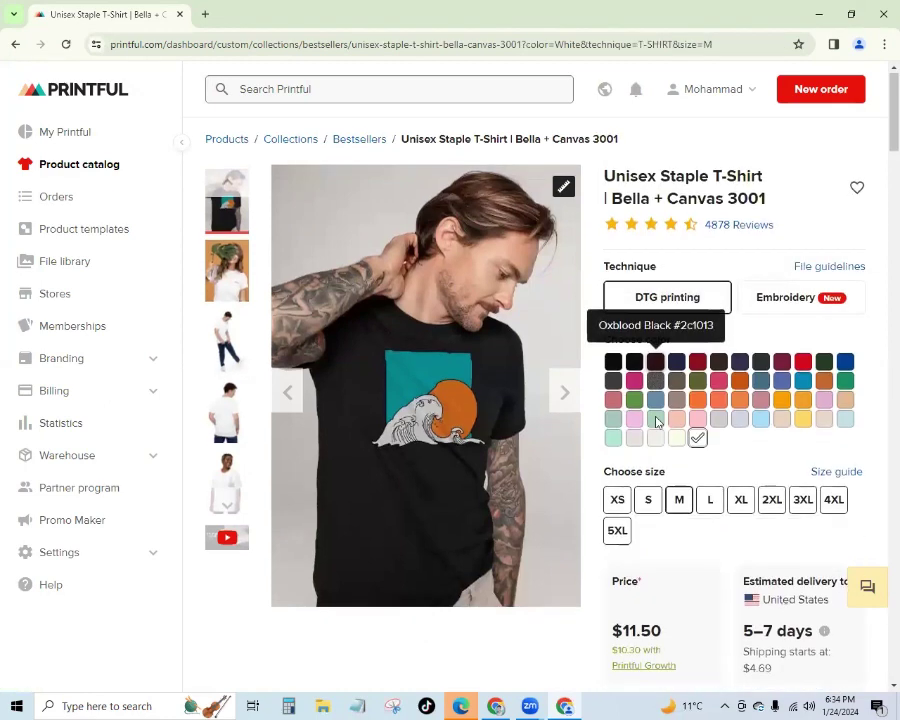
Step: Start a product template for the DTG-printed T-shirt and open the file library for its front design
scroll(655, 418, down, 3)
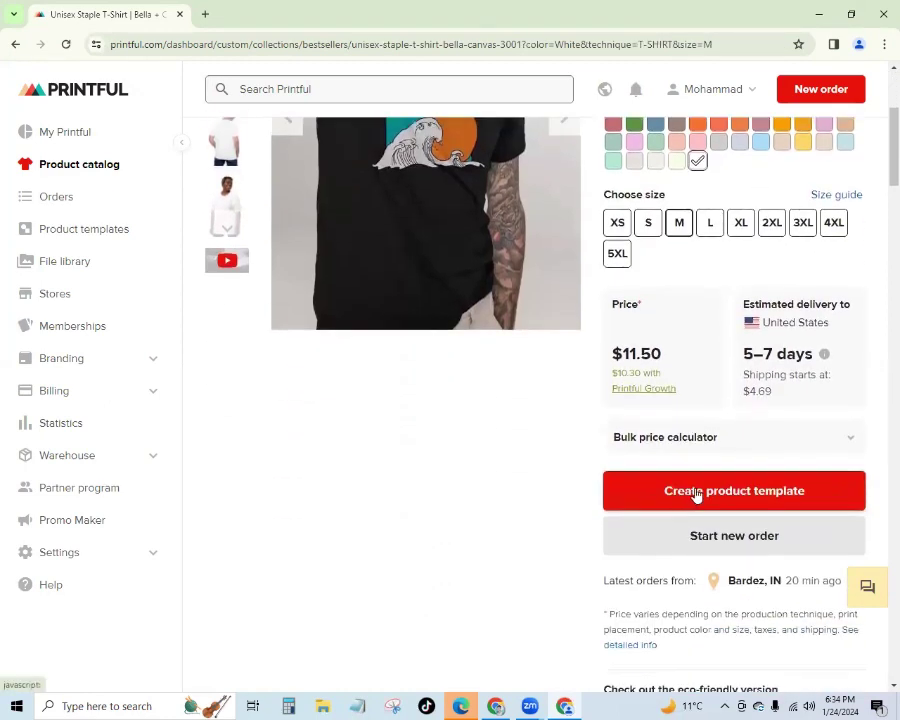
click(753, 503)
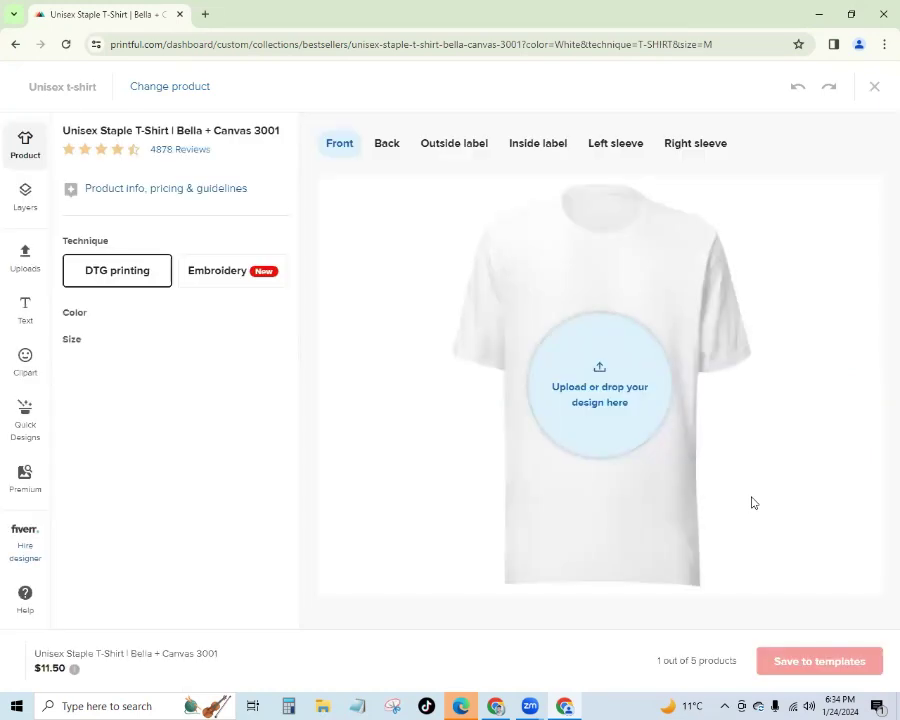
click(616, 395)
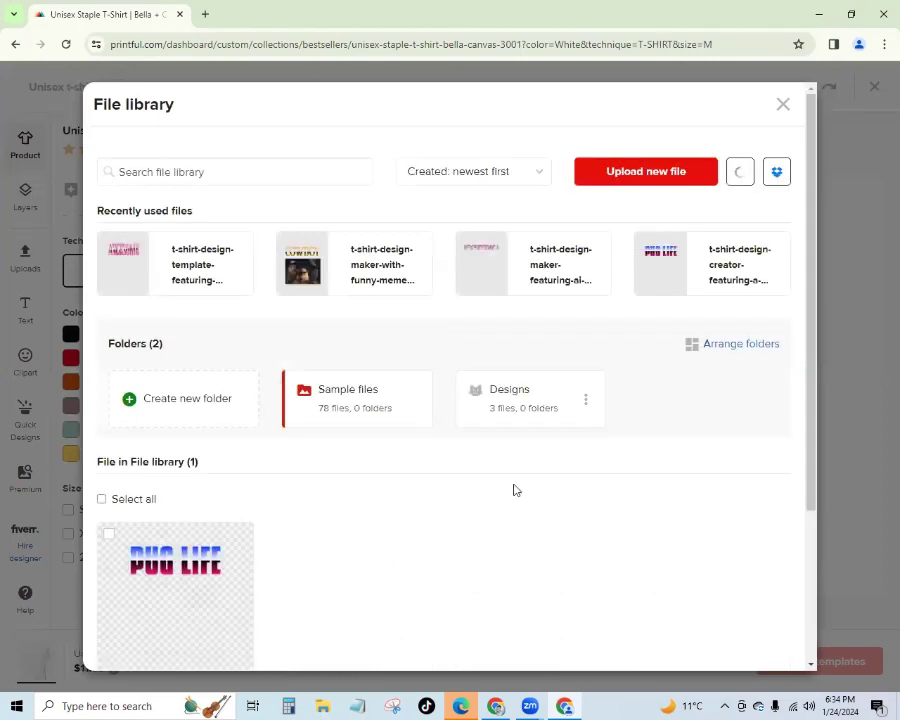
mouse_move(176, 271)
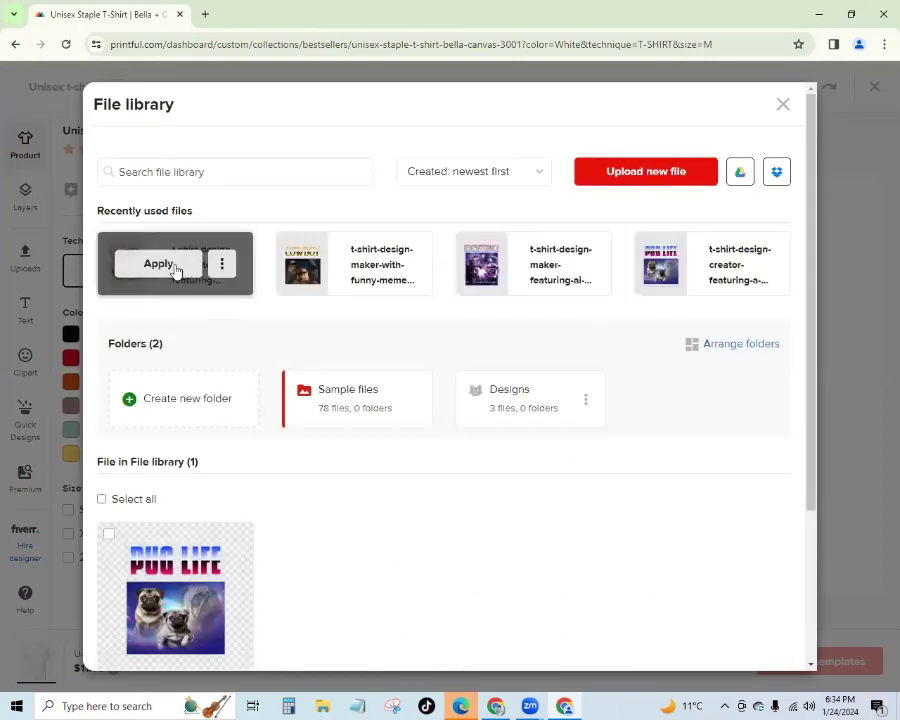
scroll(416, 476, down, 3)
scroll(418, 478, up, 2)
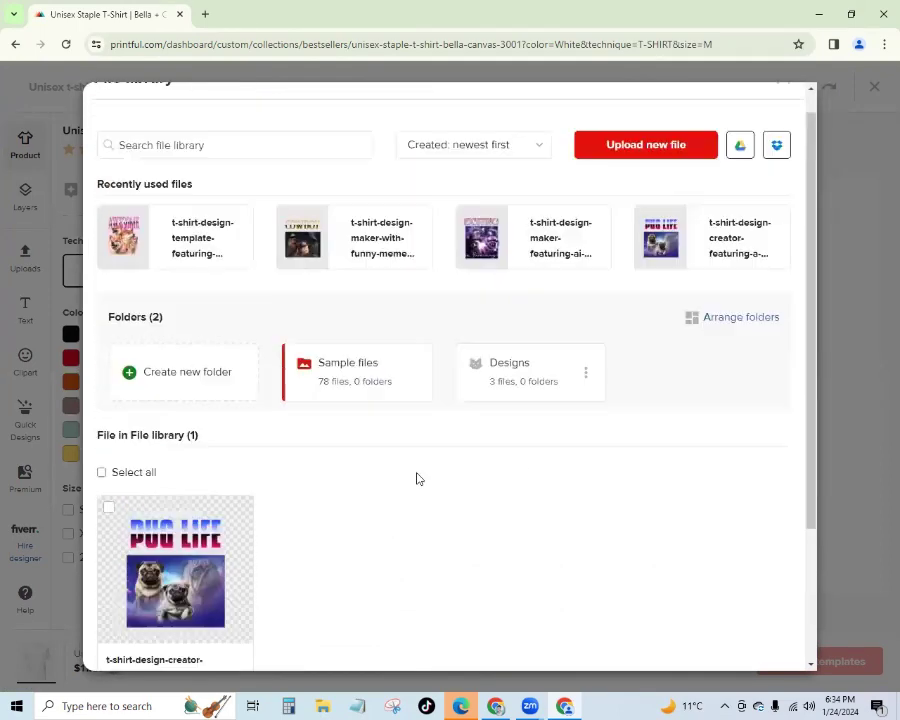
scroll(418, 478, up, 1)
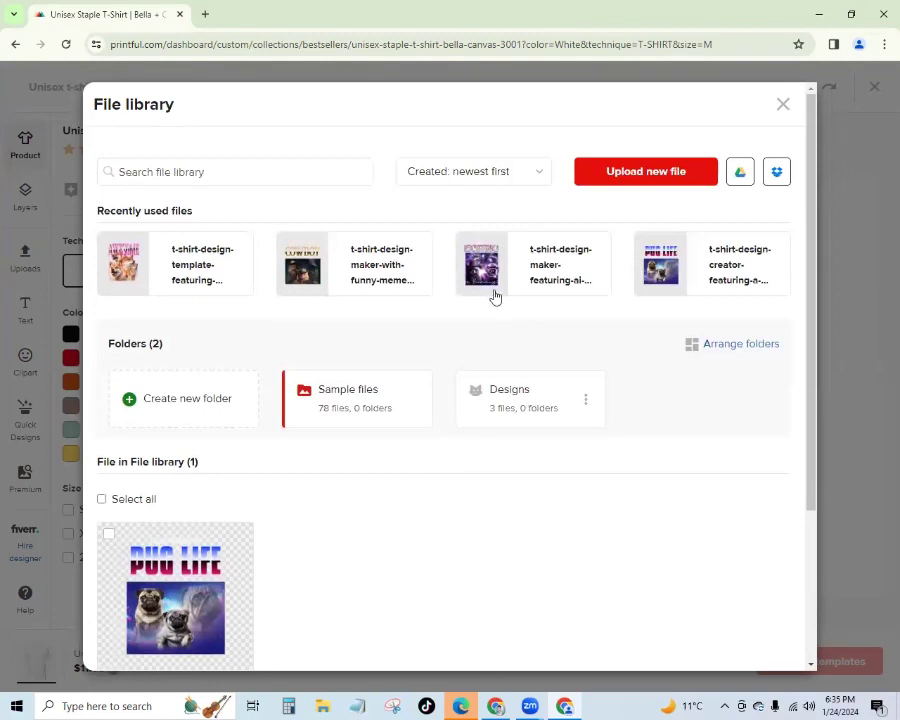
click(650, 175)
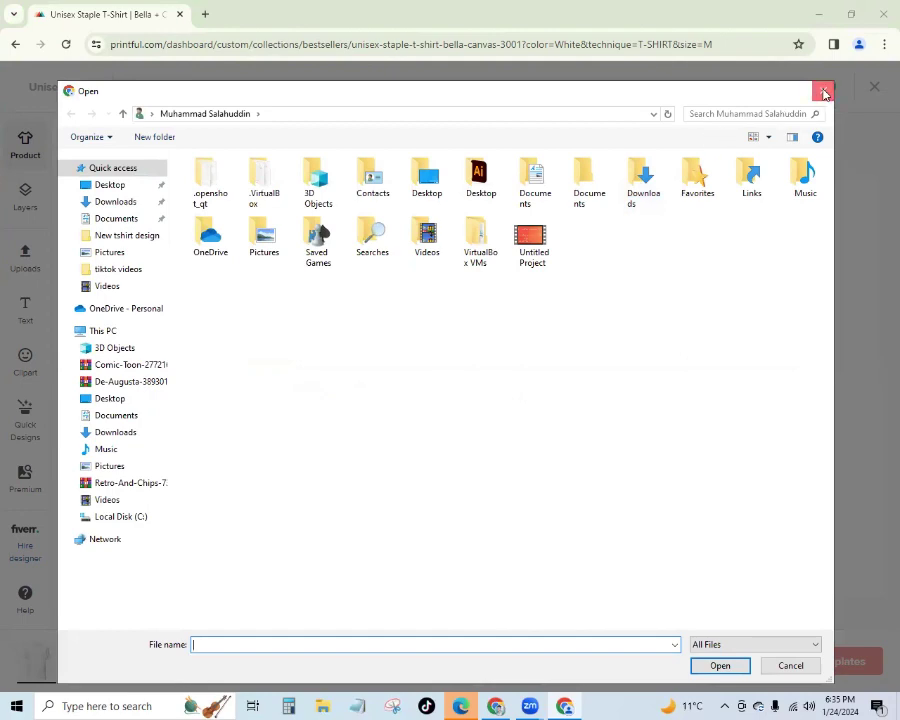
click(822, 90)
scroll(408, 554, down, 1)
scroll(404, 536, up, 1)
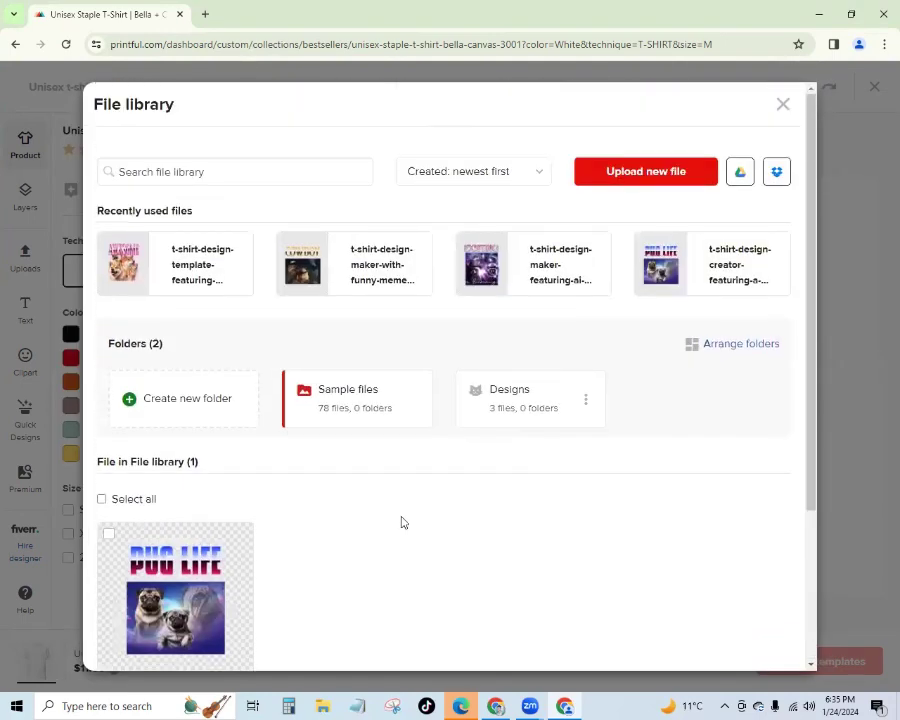
Step: Create a file library folder named "Cat Design" with the cat icon
click(157, 400)
click(318, 178)
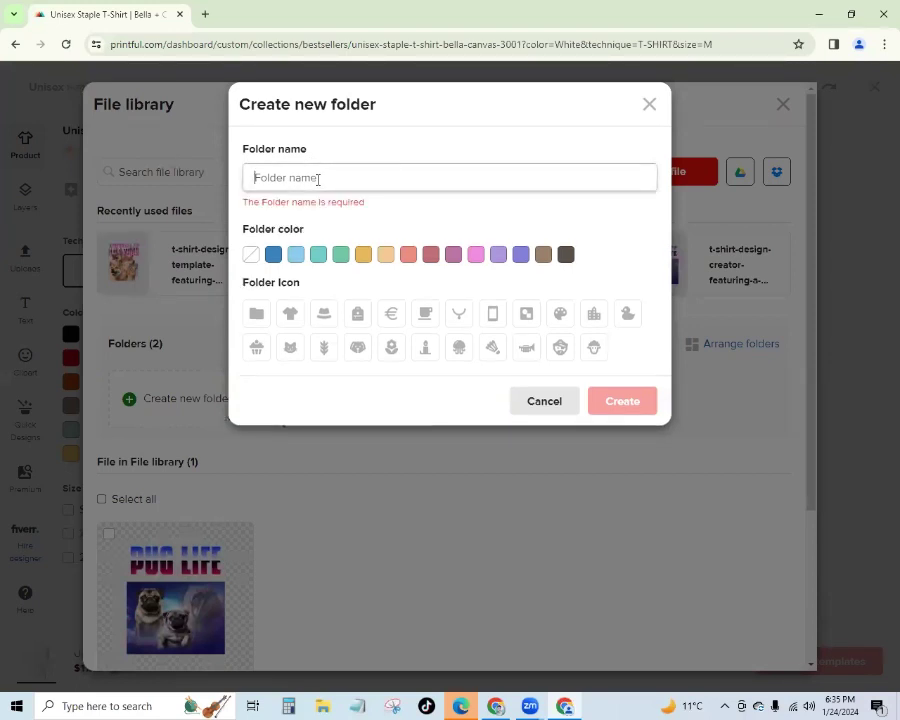
text(t)
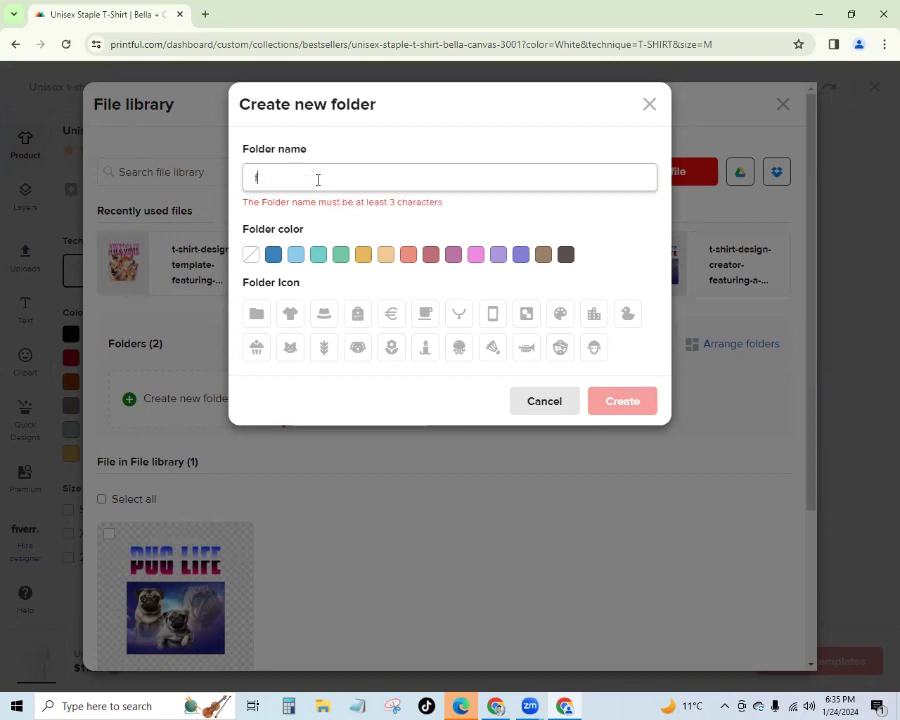
text(ol)
key(BackSpace)
key(BackSpace)
key(BackSpace)
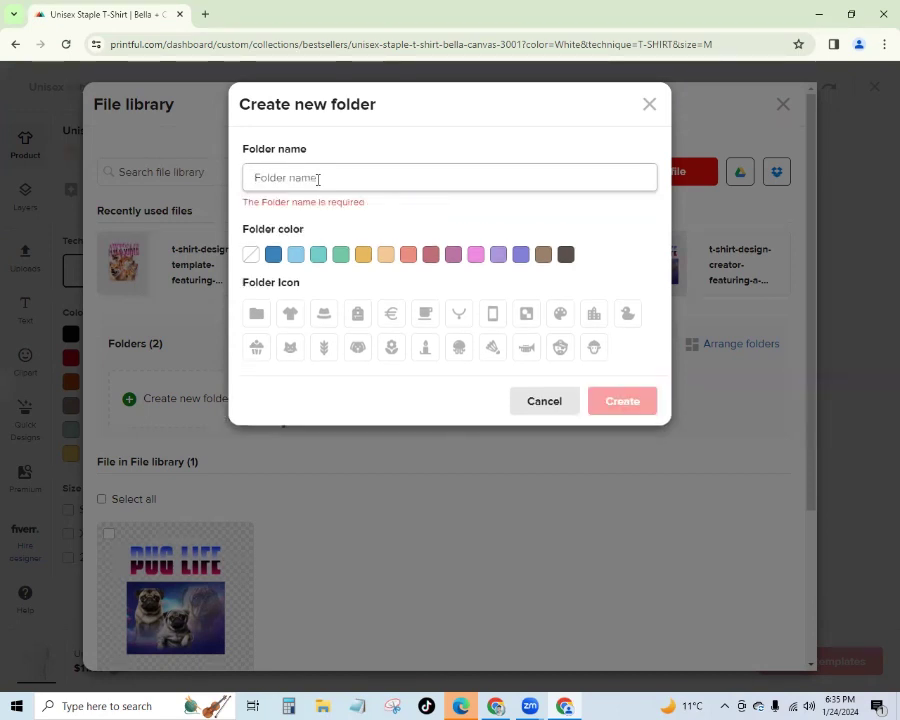
text(C)
key(BackSpace)
text(C)
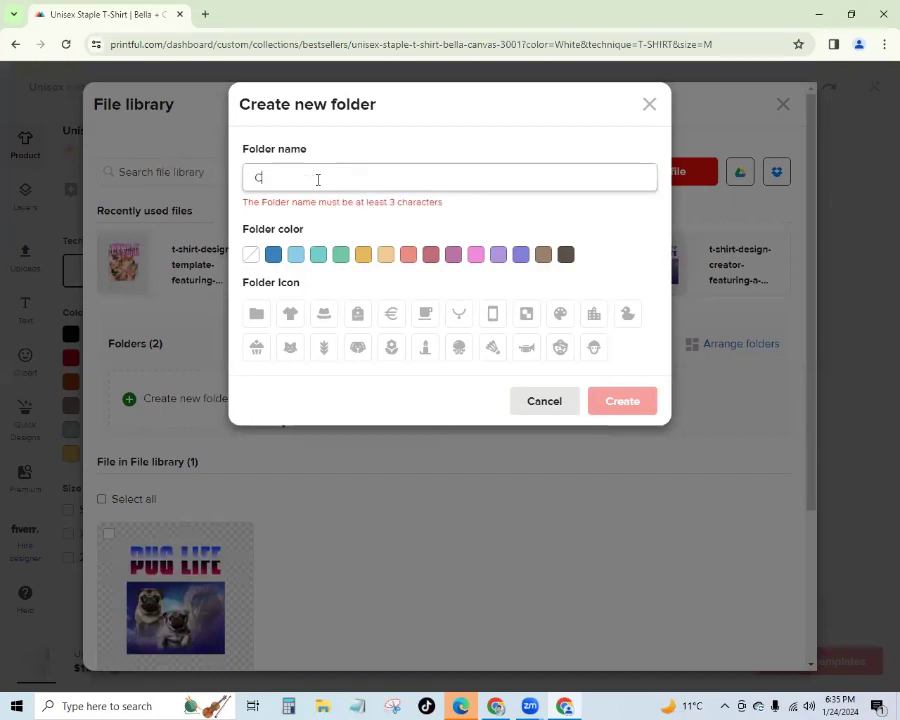
text(at Design)
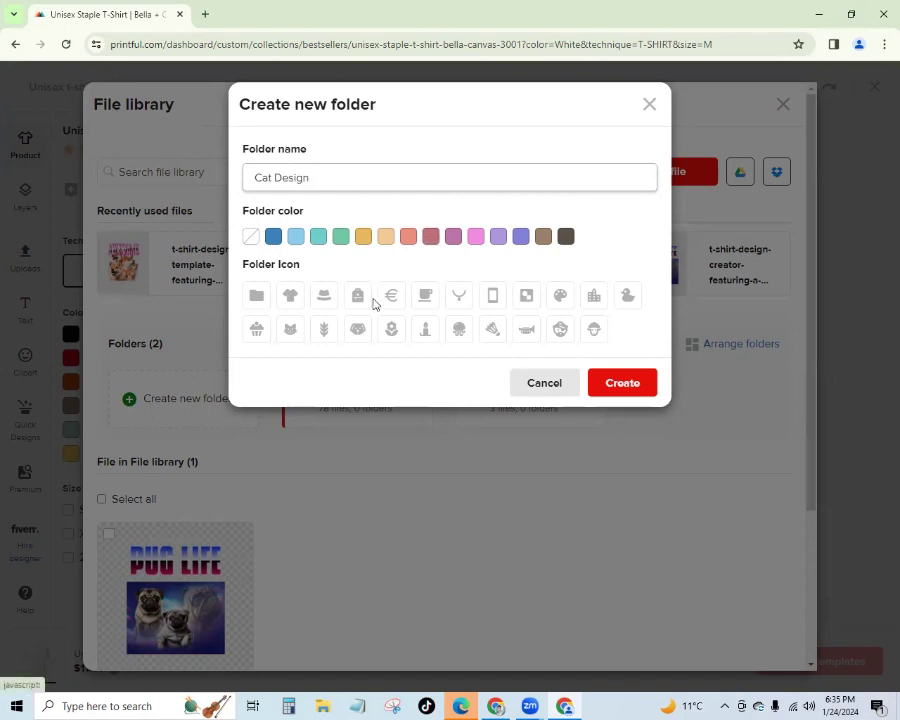
click(290, 330)
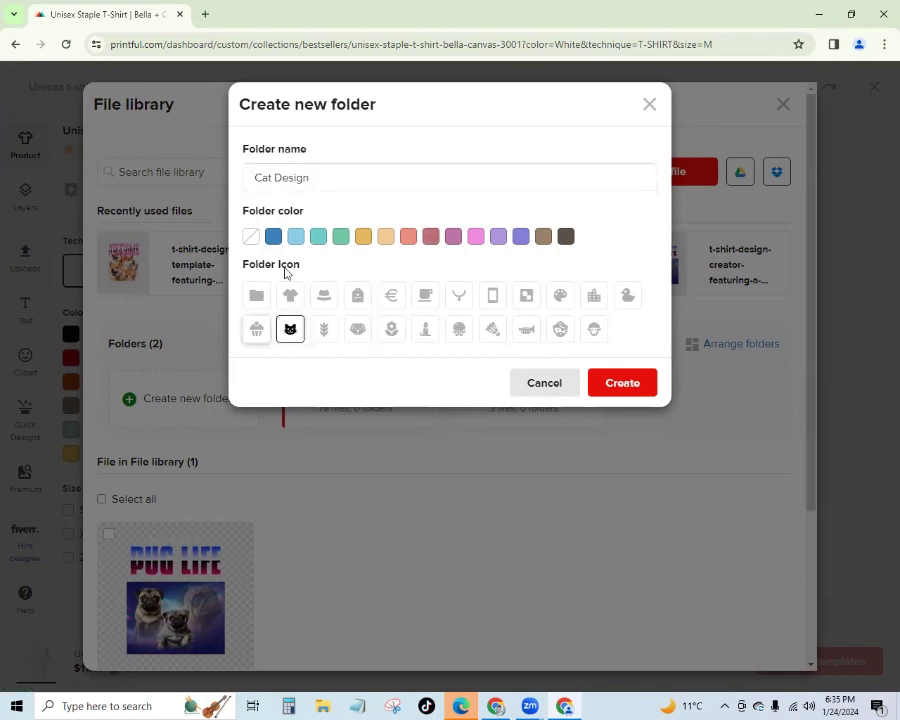
click(620, 383)
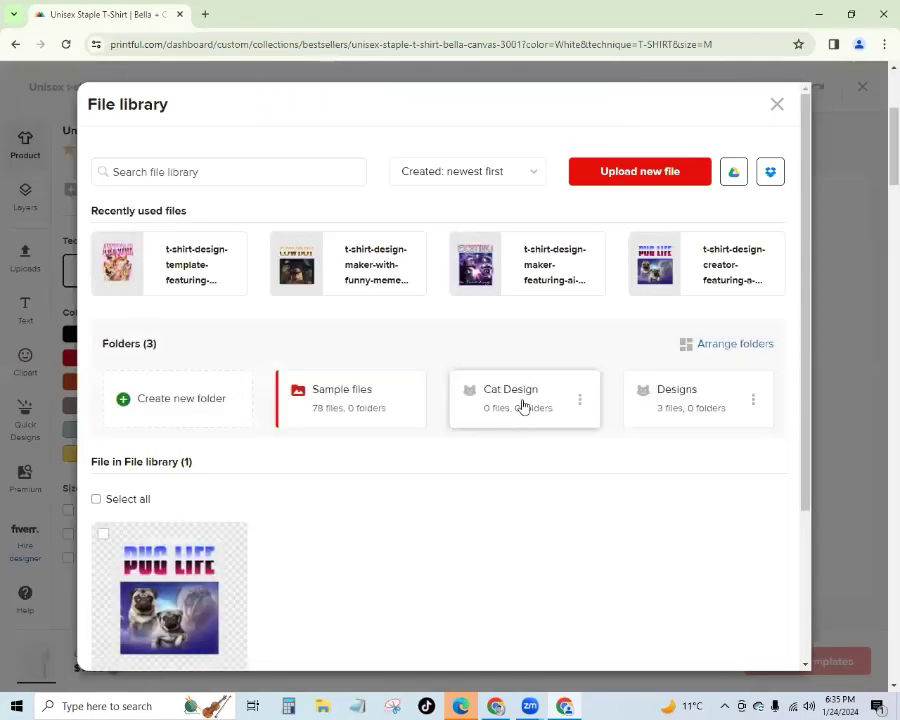
Step: Upload the dissociating cat meme T-shirt design from the "tiktok videos" folder in Downloads into the Cat Design folder
click(520, 395)
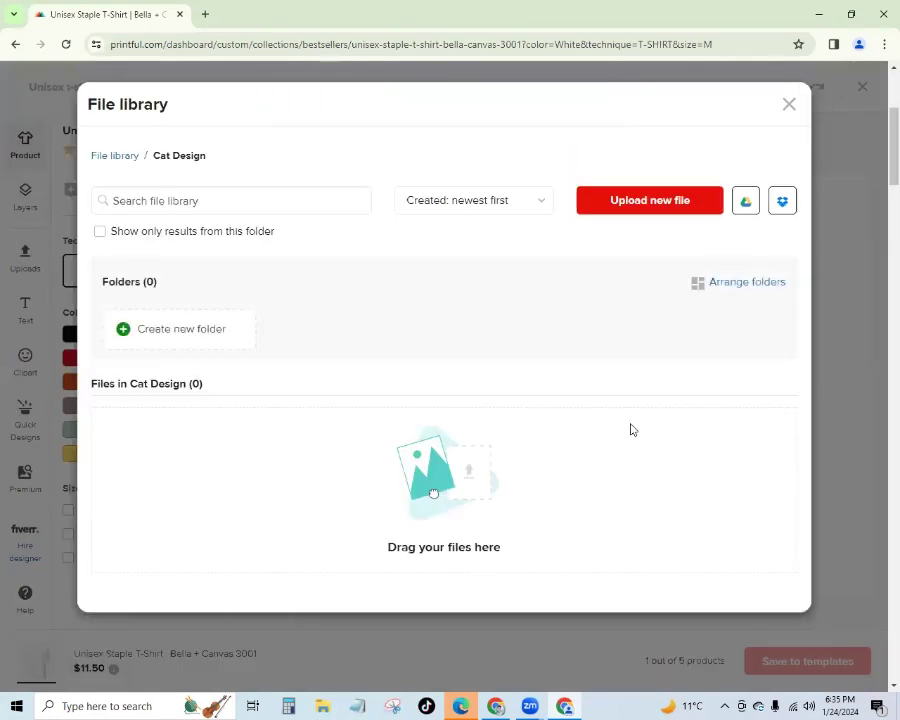
click(665, 205)
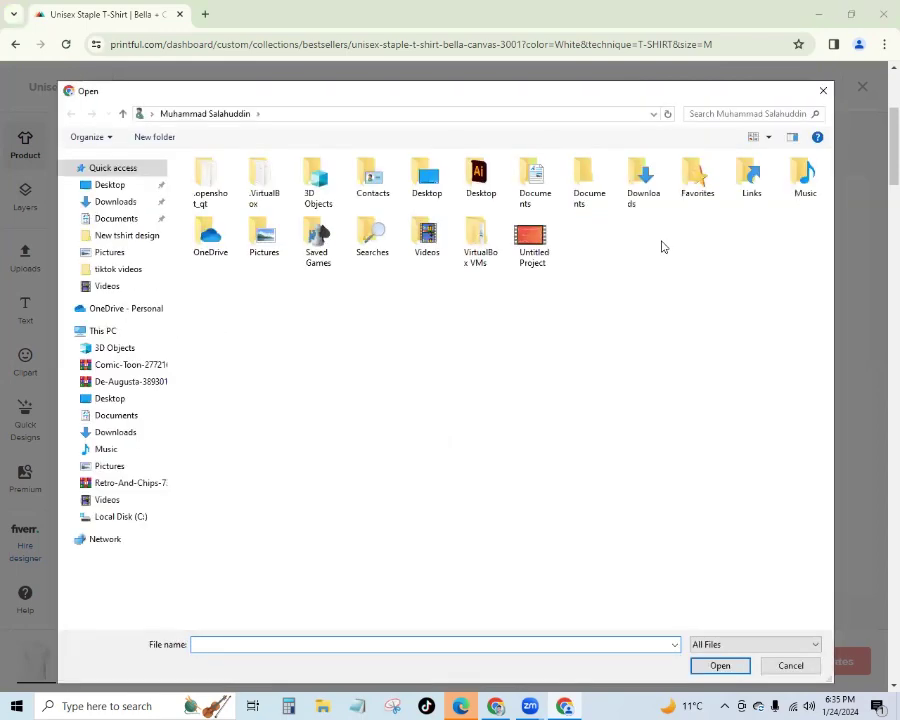
click(118, 202)
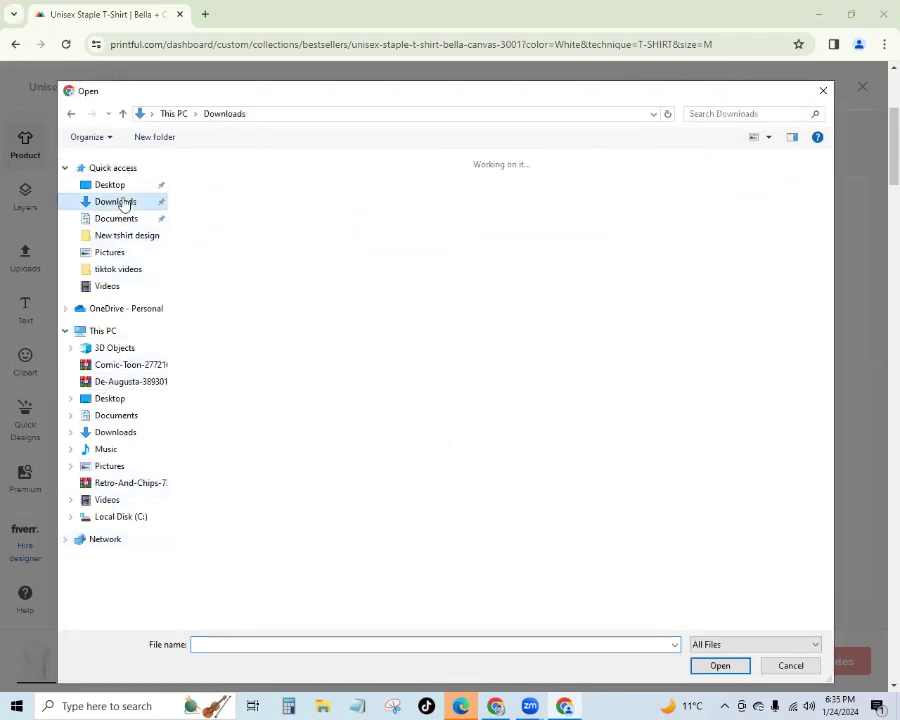
scroll(620, 312, down, 6)
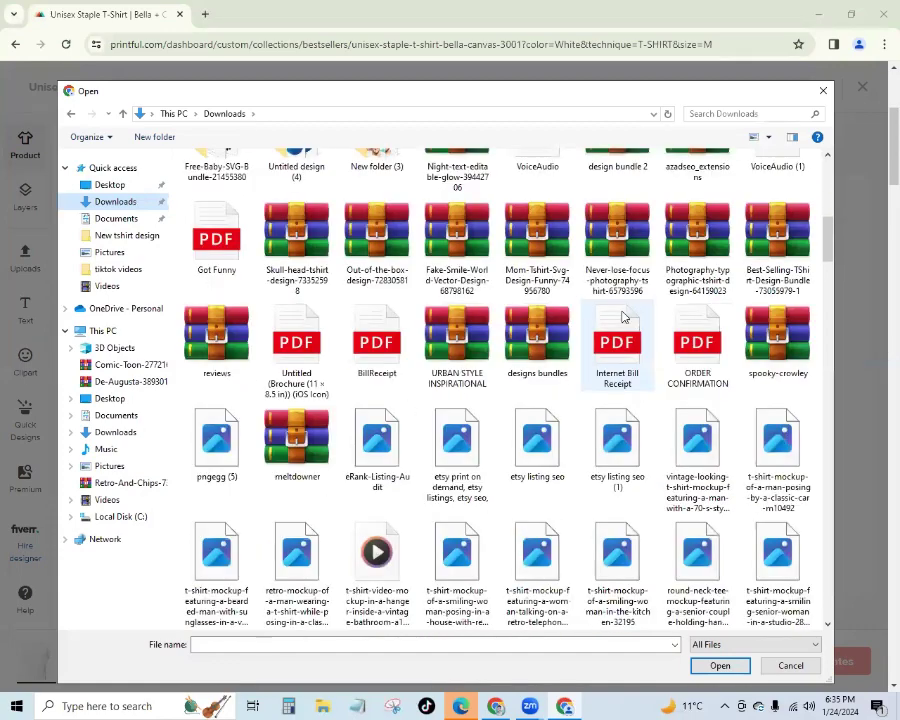
scroll(622, 317, down, 20)
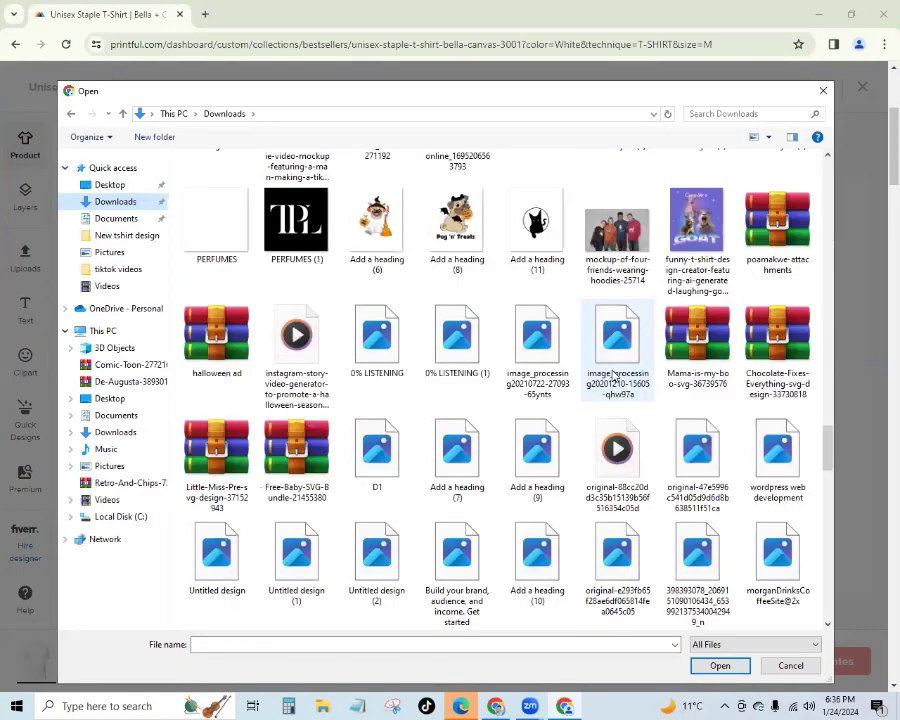
scroll(615, 377, down, 5)
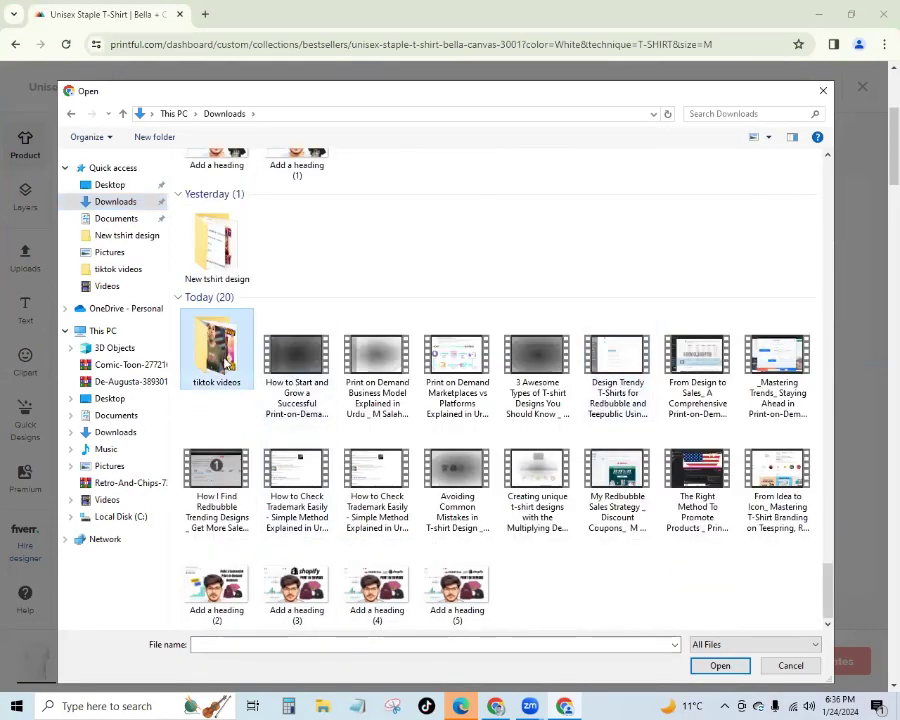
double_click(228, 365)
double_click(700, 195)
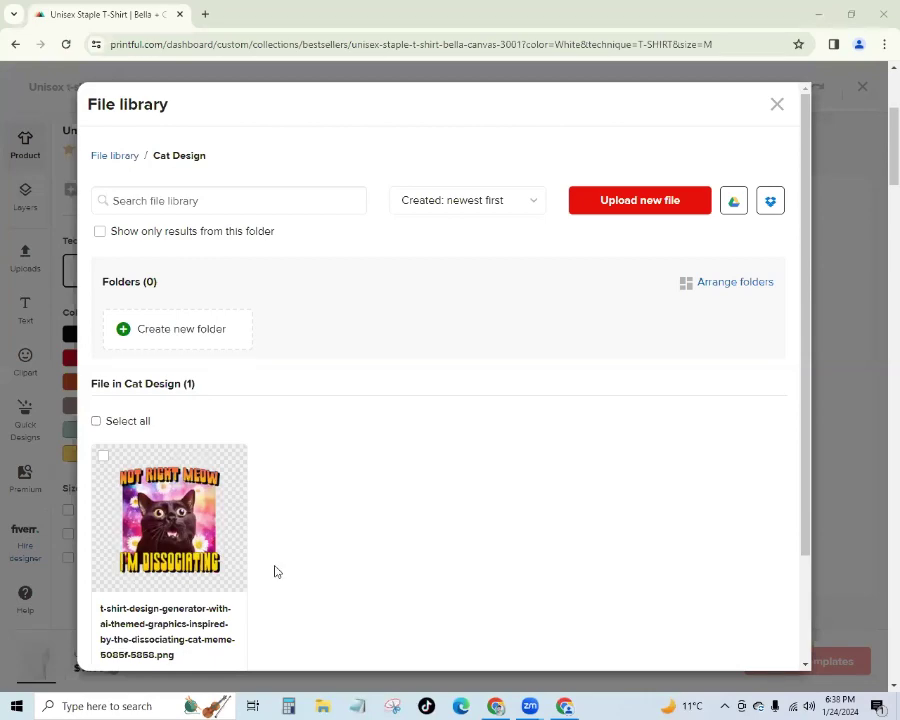
Step: Place the uploaded cat design on the shirt front, enlarged to about 12.66 by 15.17 and shifted slightly toward the collar
click(175, 524)
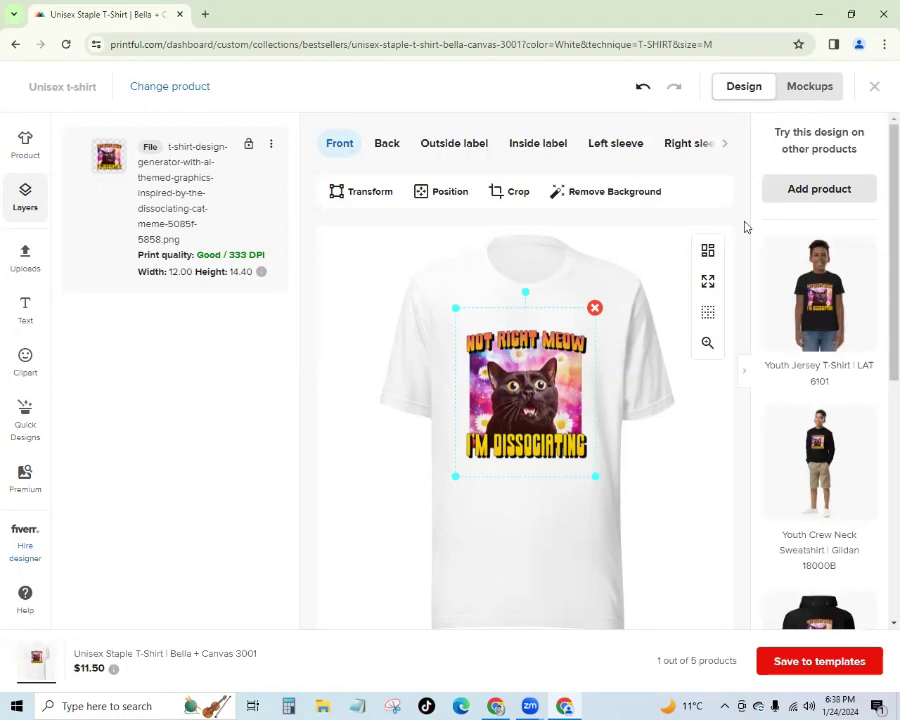
click(876, 87)
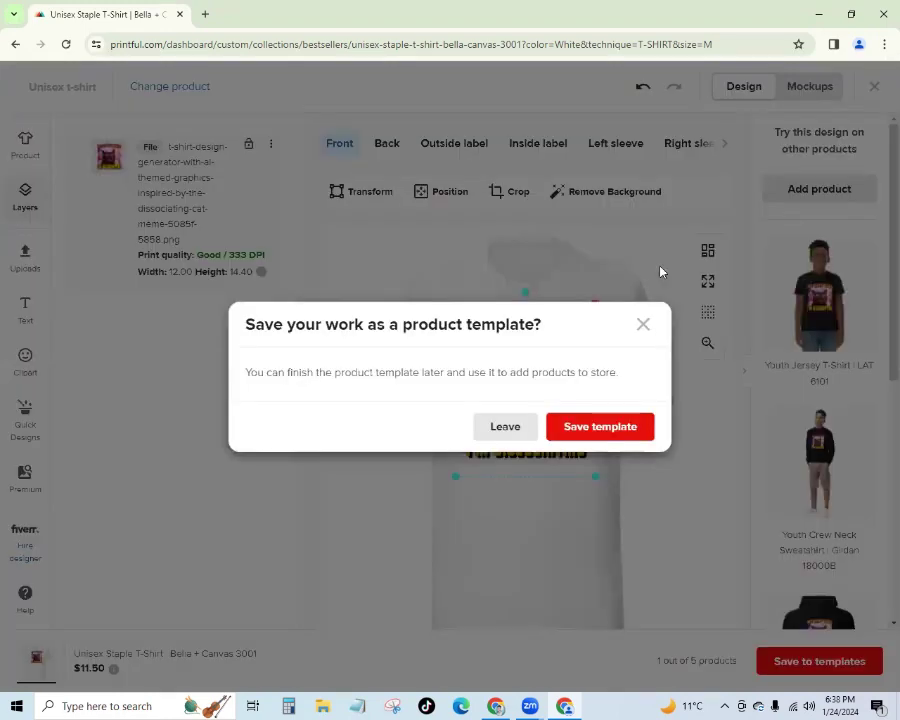
click(643, 324)
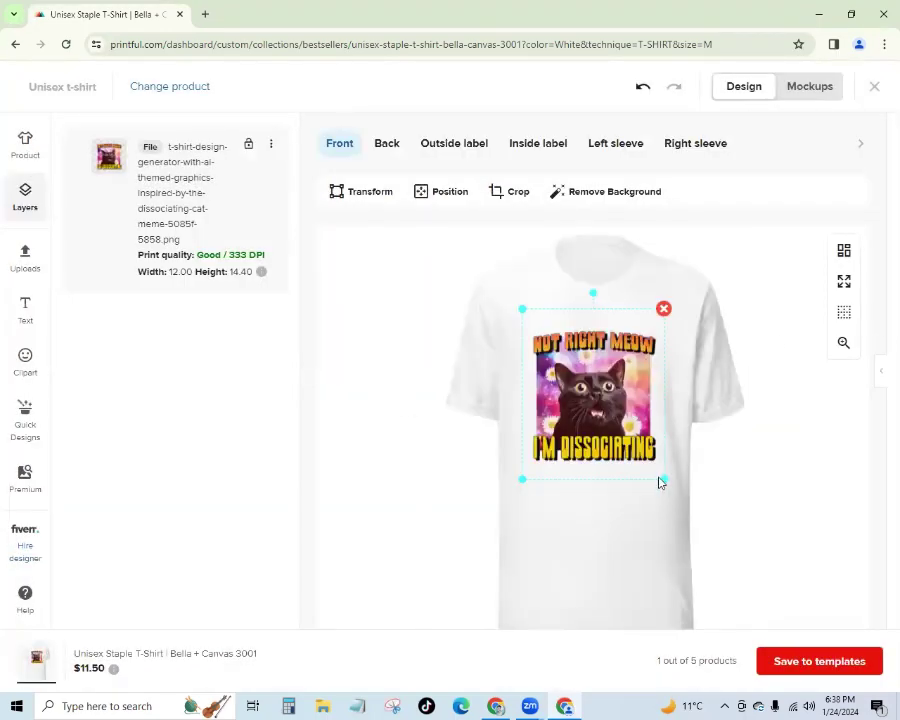
mouse_move(666, 484)
mouse_down()
mouse_move(690, 490)
mouse_move(663, 486)
mouse_move(673, 486)
mouse_up()
drag(599, 385, 604, 374)
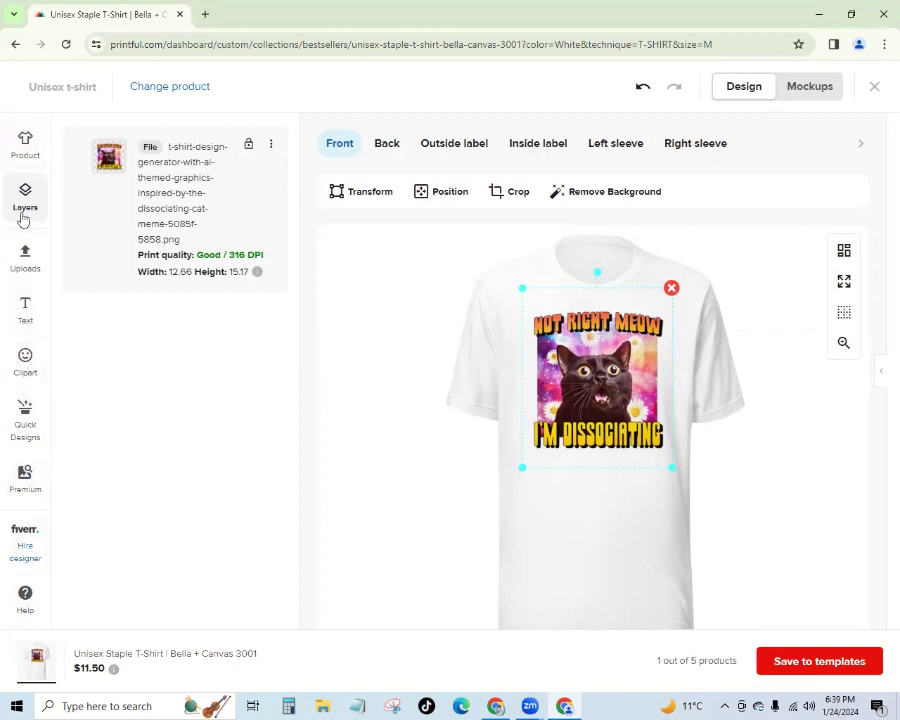
Step: Add Gold and Black to the T-shirt's selected product colors
click(31, 158)
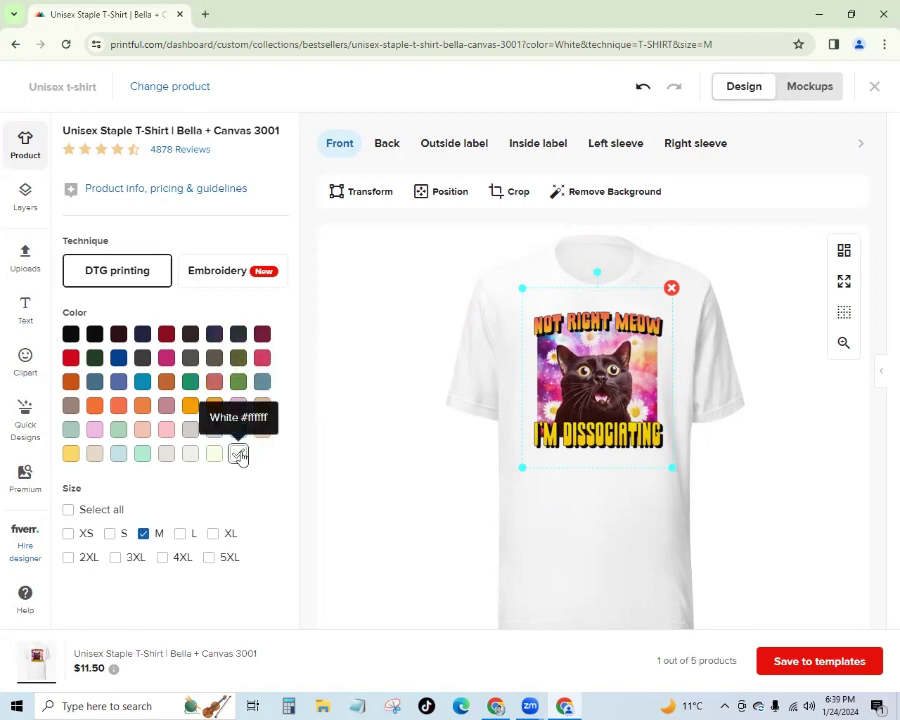
click(190, 405)
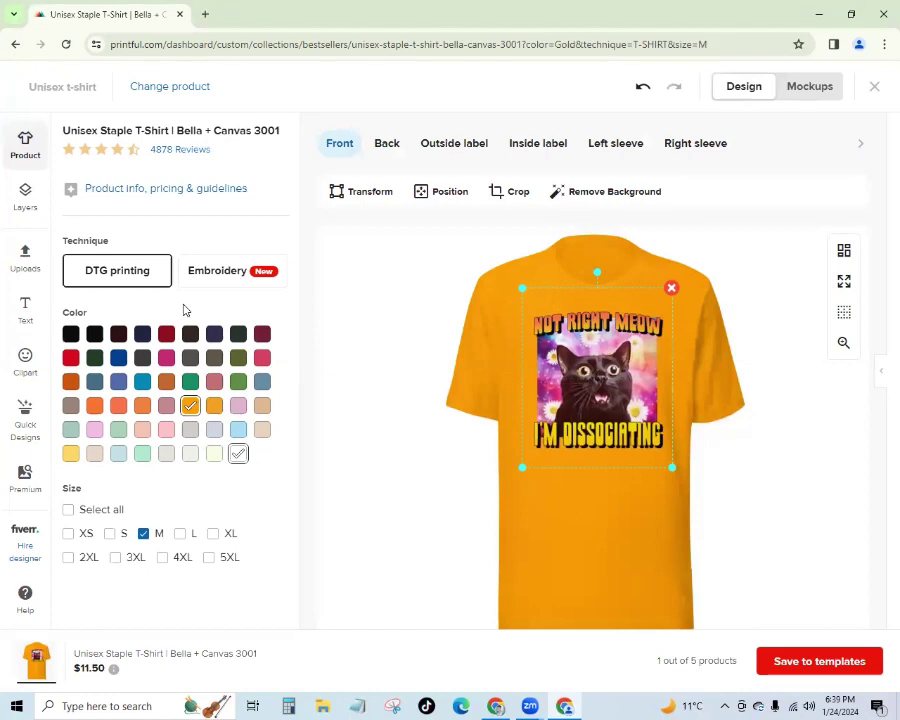
click(95, 343)
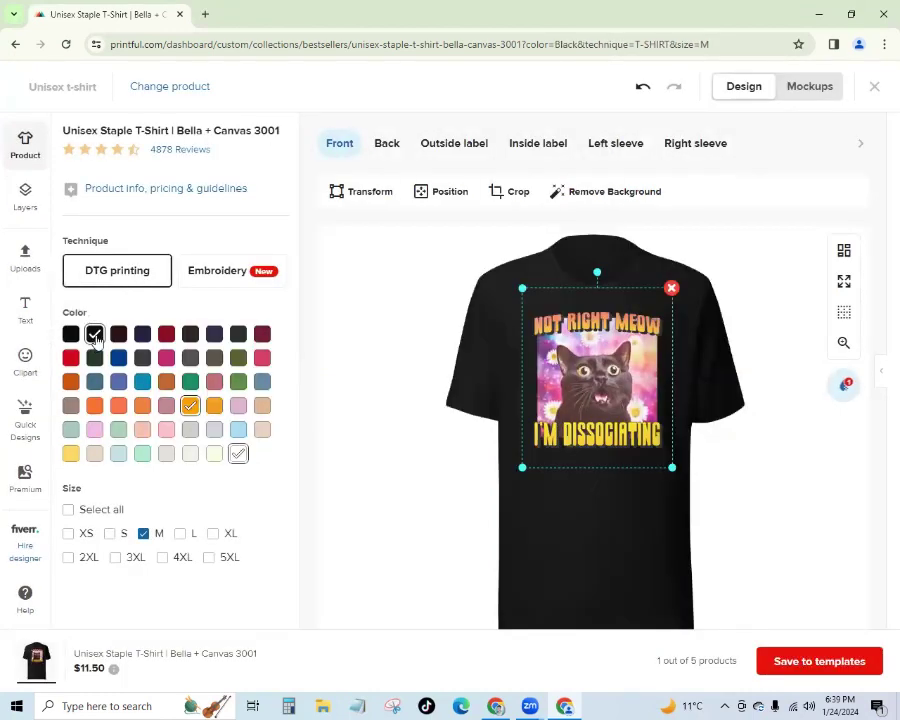
Step: Replace Black with Berry in the T-shirt's selected colors and select all sizes
click(95, 340)
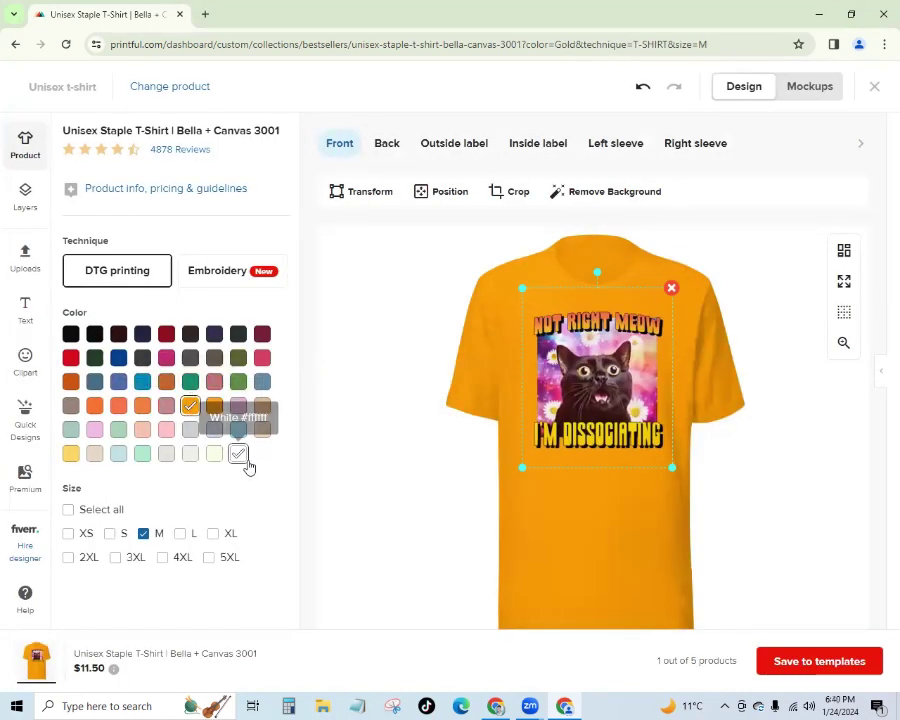
click(168, 359)
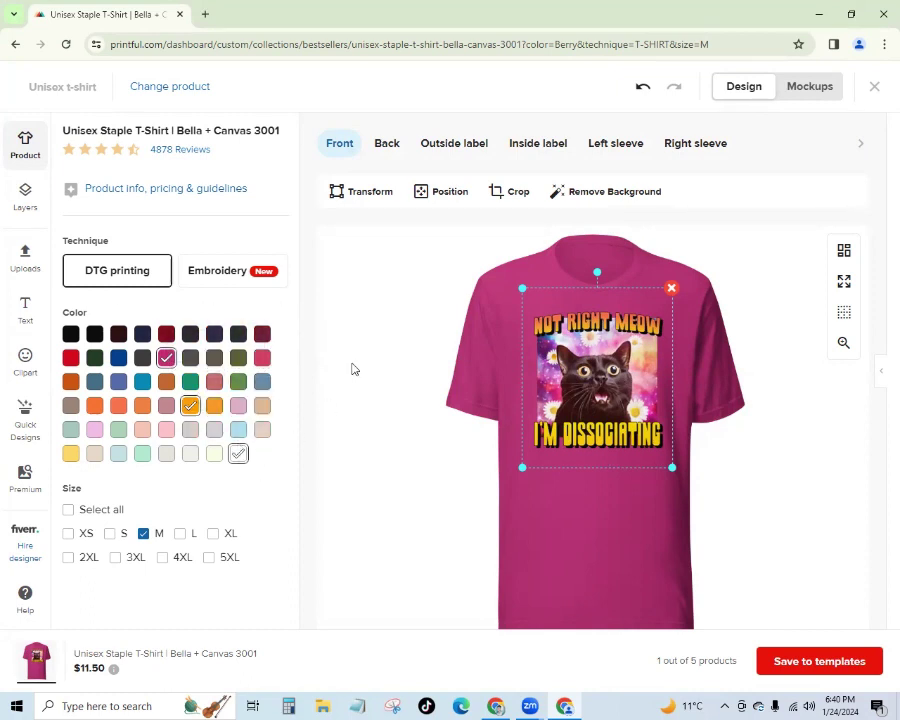
click(238, 455)
click(68, 510)
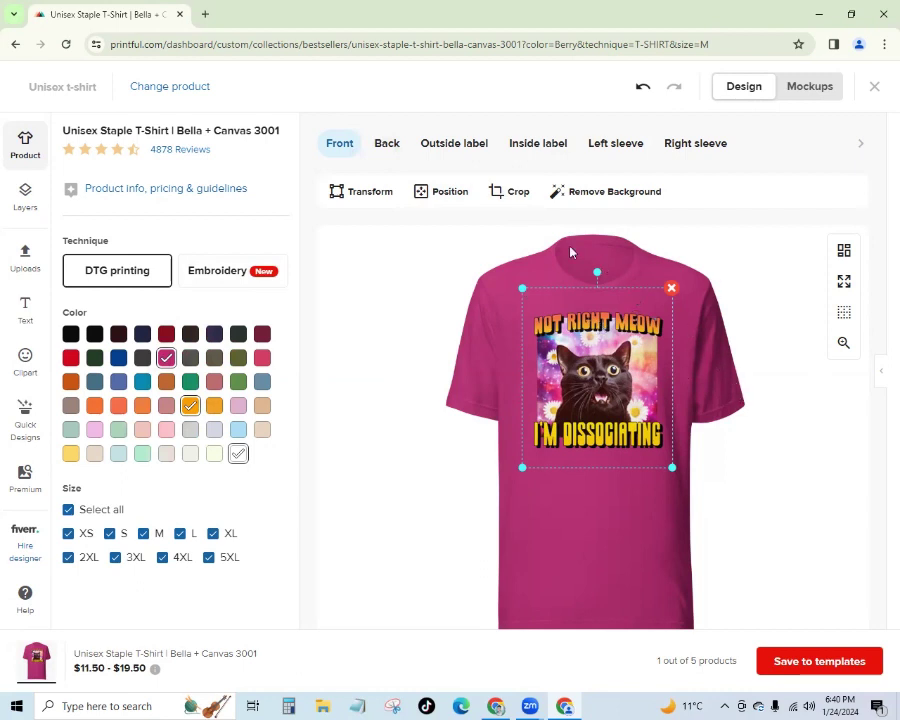
Step: Look through the back, outside label, inside label and both sleeve print placements, and return to the front
click(380, 149)
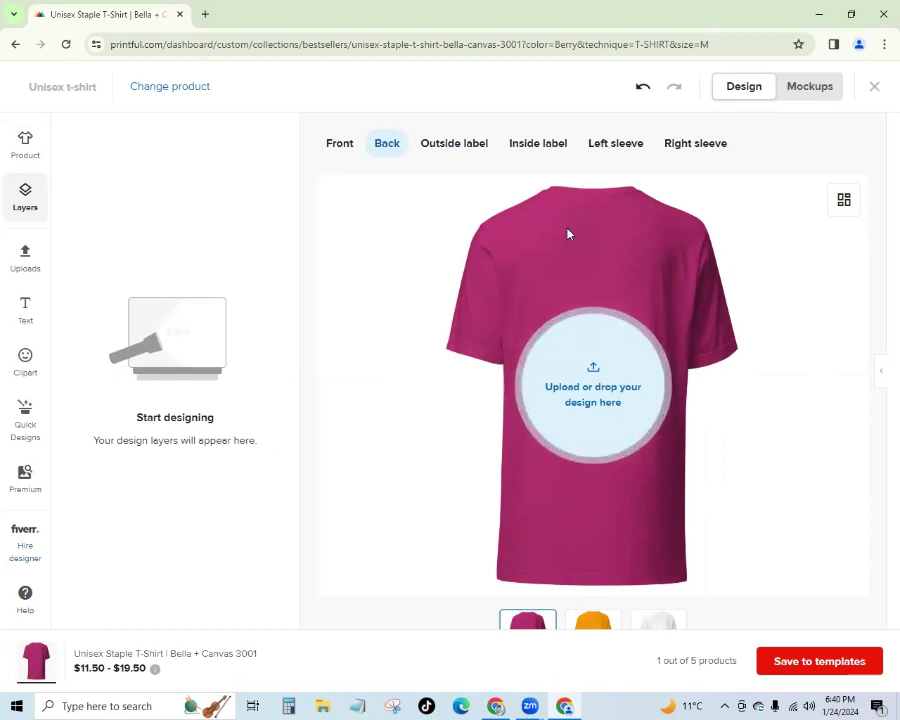
click(470, 150)
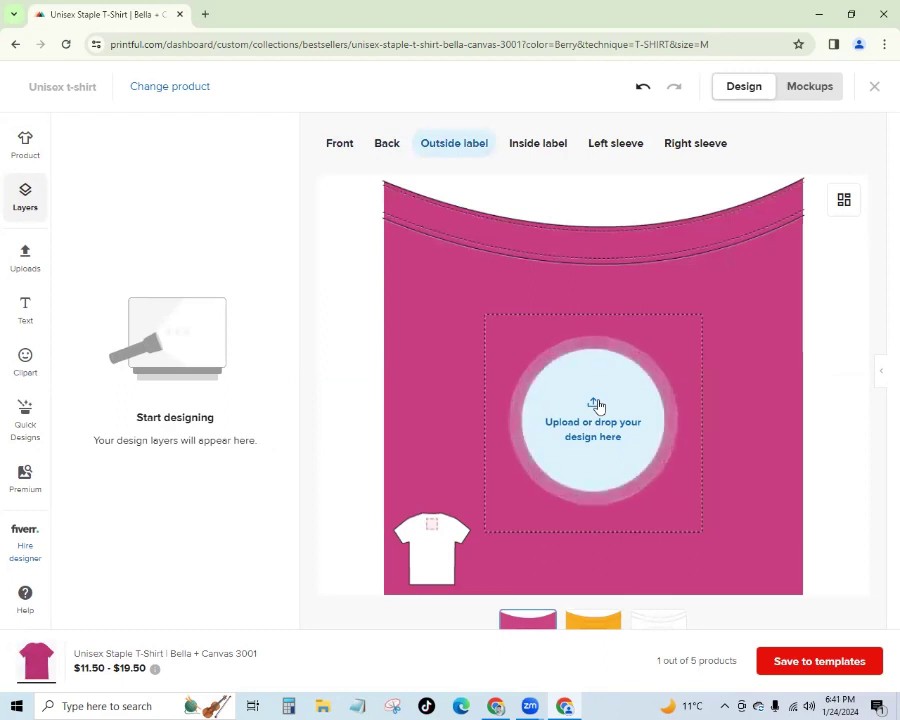
click(521, 156)
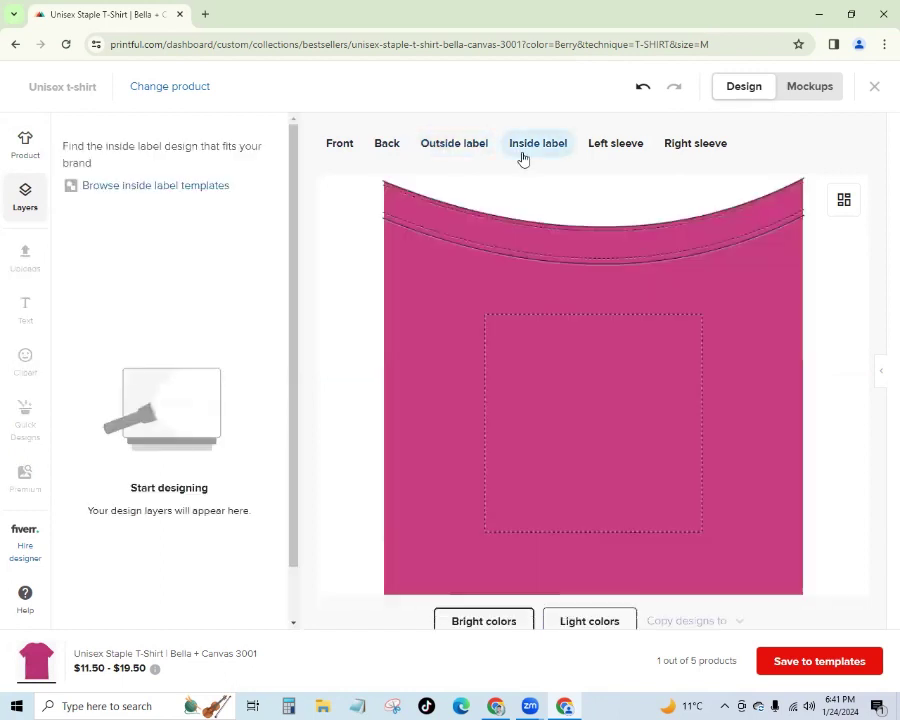
click(612, 146)
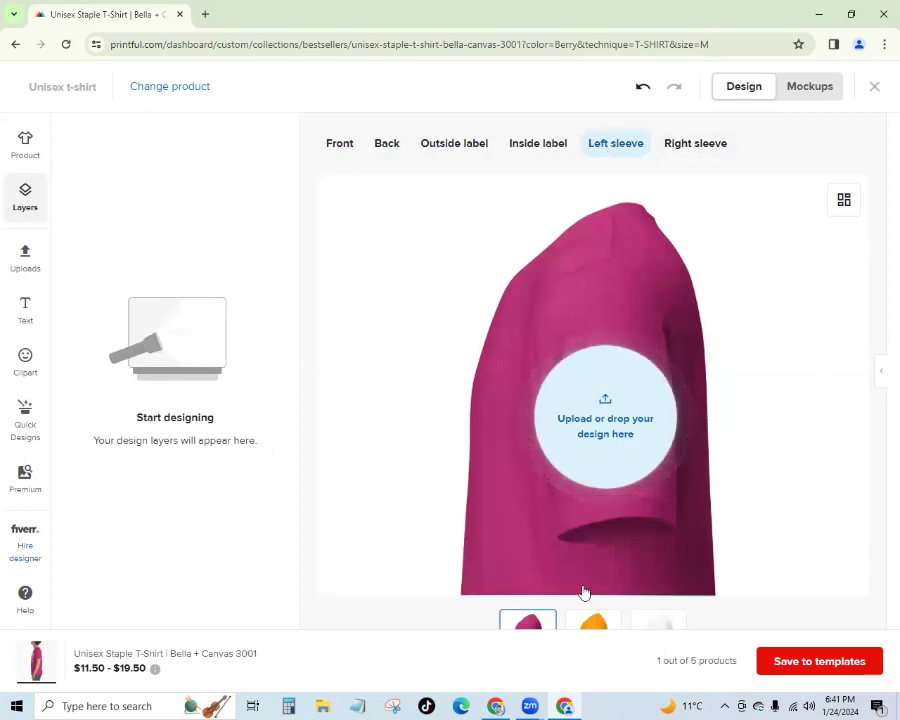
click(690, 147)
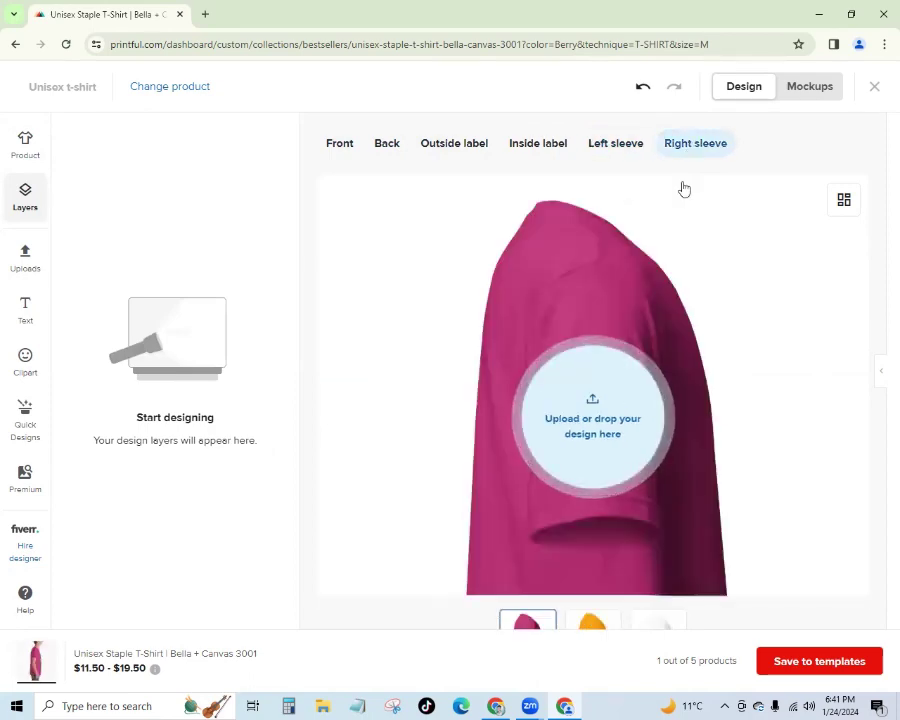
click(342, 146)
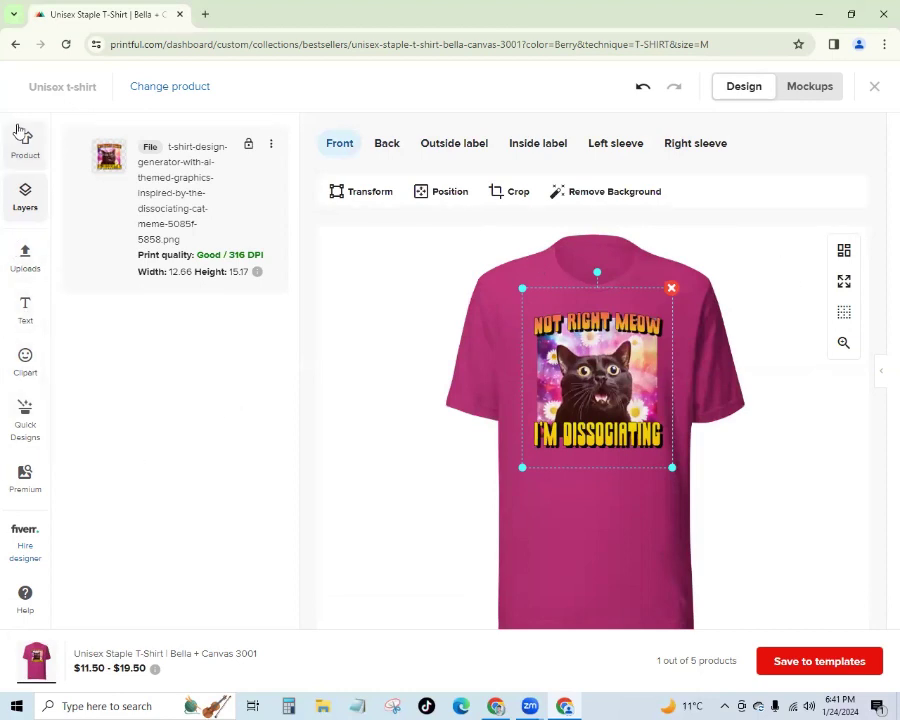
Step: Save the cat T-shirt to templates and begin adding that template to the store with all sizes selected
click(820, 661)
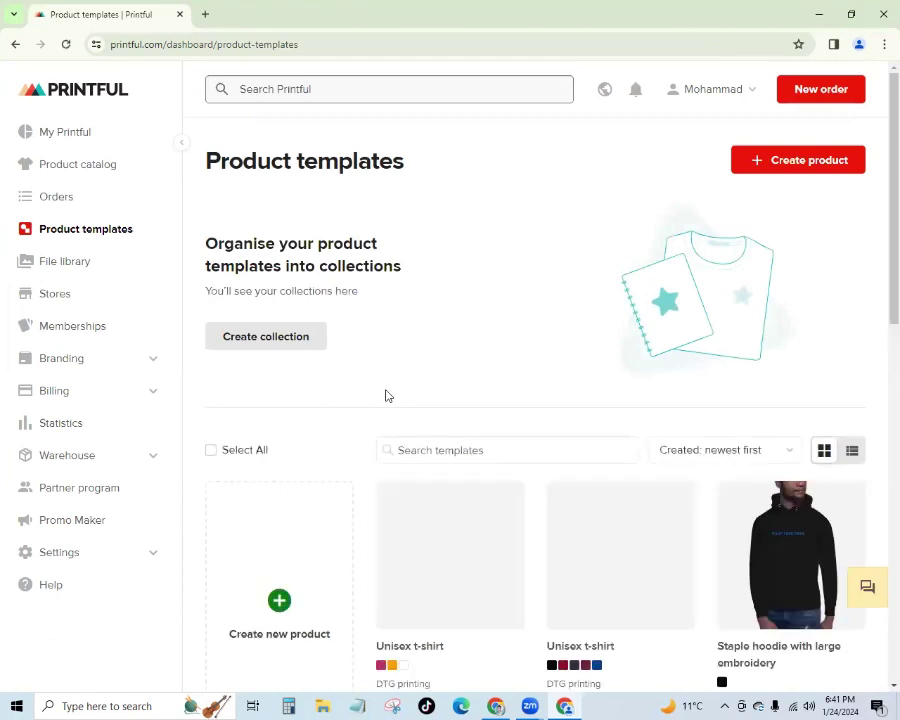
scroll(386, 395, down, 3)
mouse_move(446, 437)
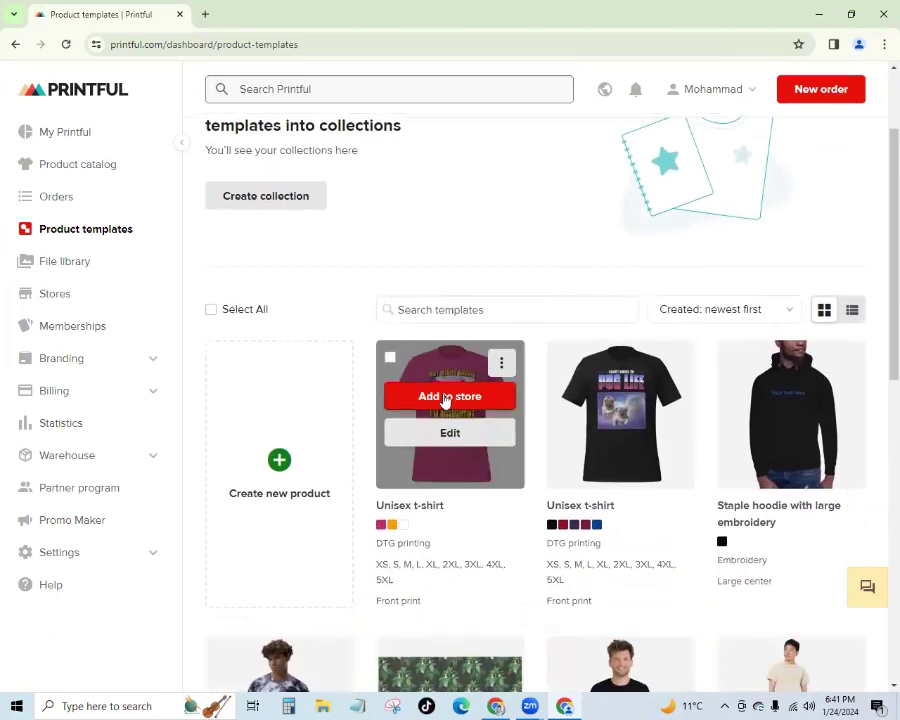
click(448, 397)
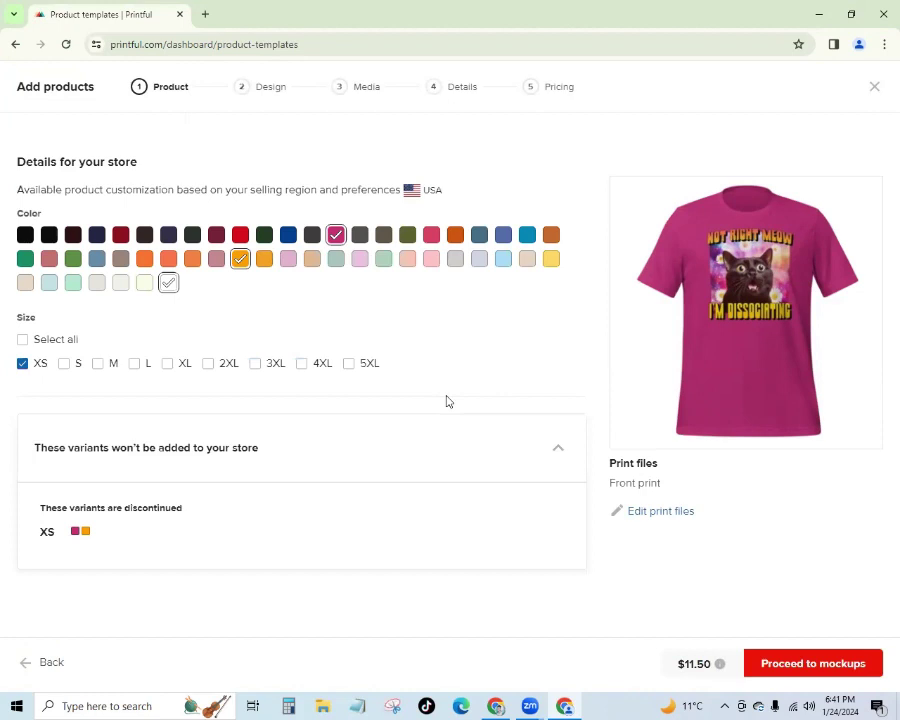
click(22, 340)
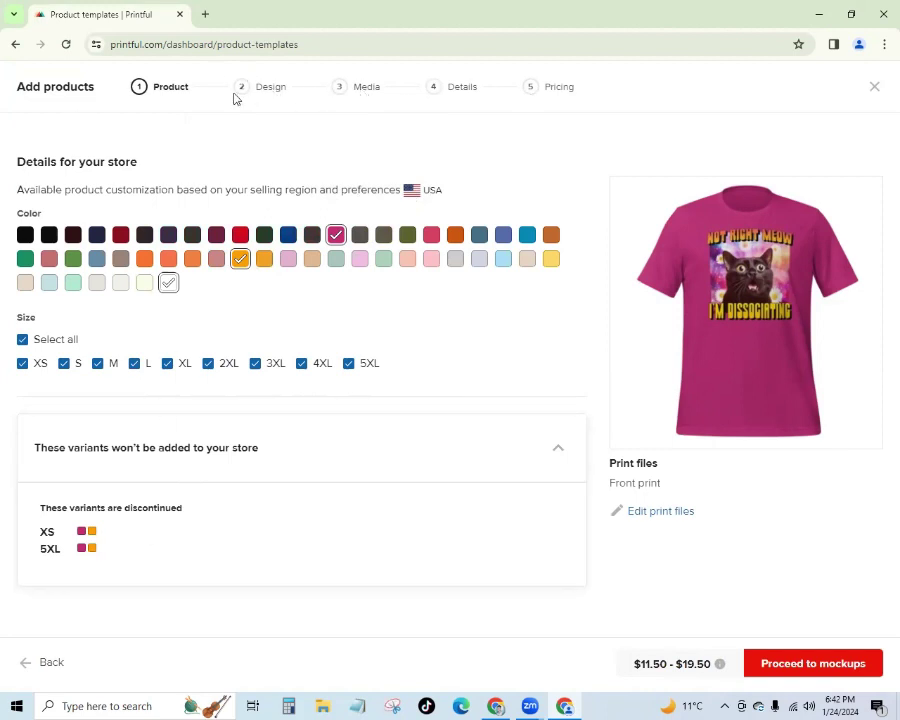
click(808, 662)
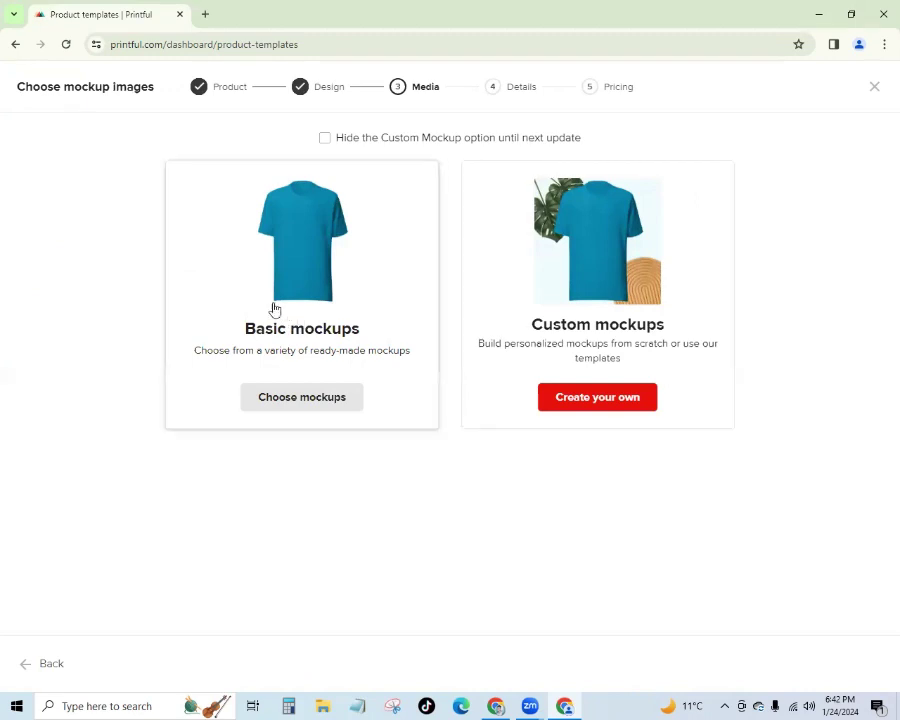
Step: Choose basic mockups and set the flat, front-facing shirt without a model as the main mockup
click(303, 397)
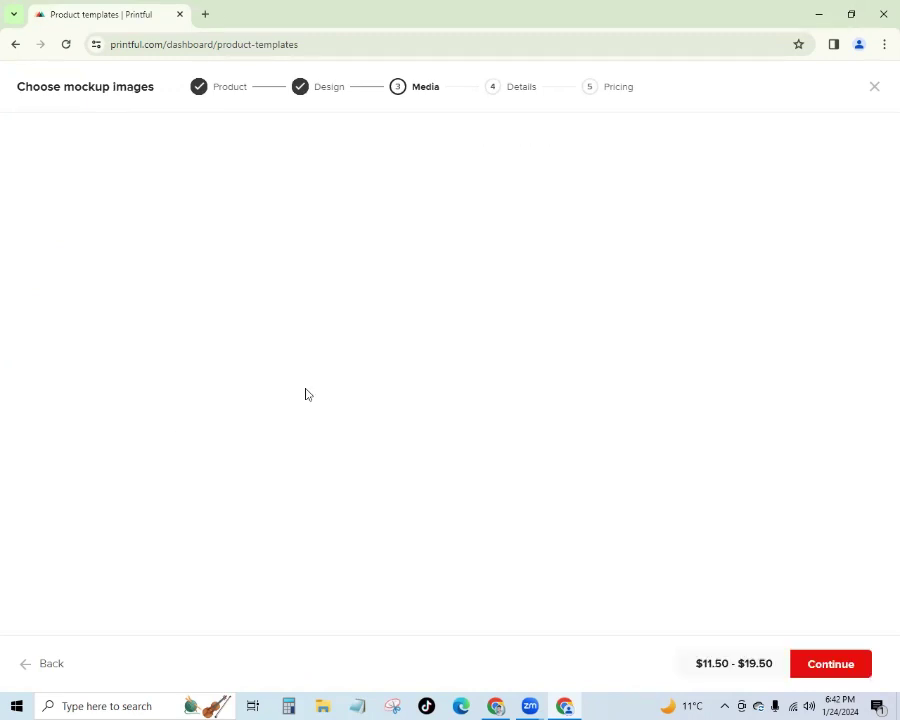
scroll(168, 335, down, 3)
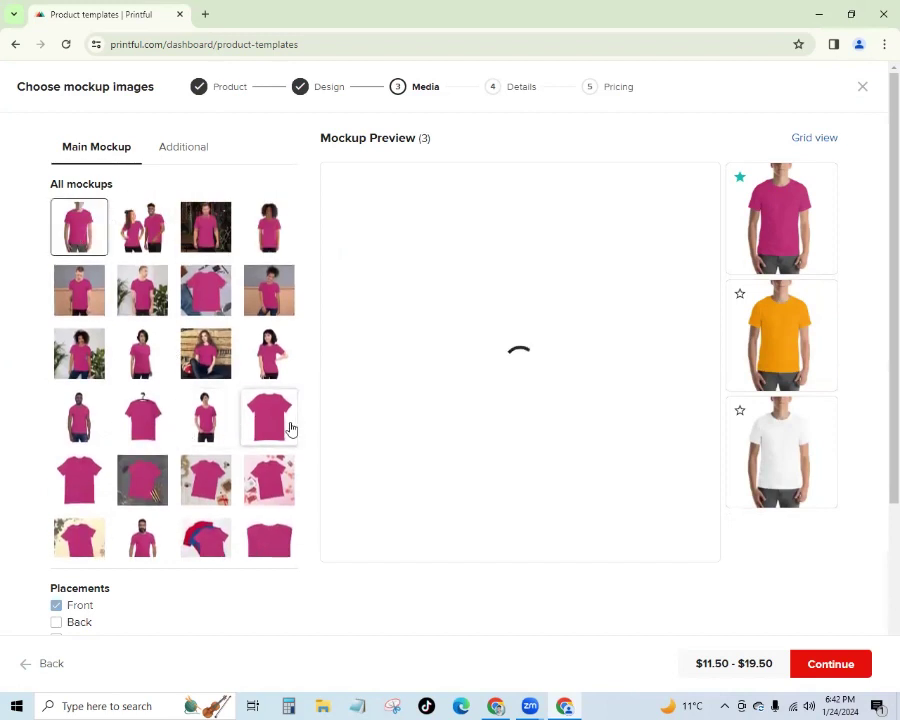
click(284, 425)
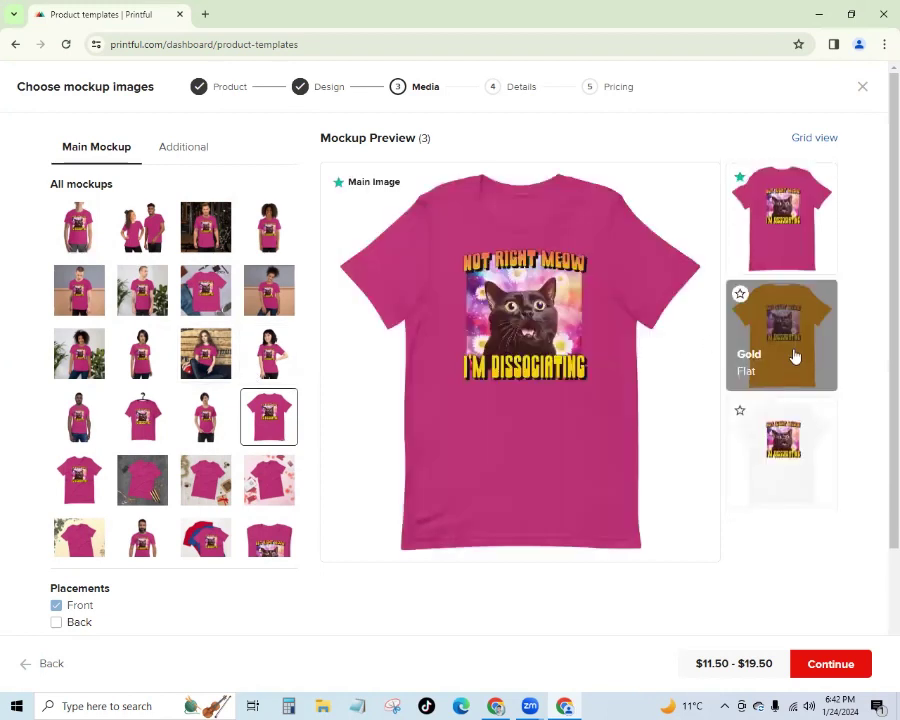
Step: Add the folded shirt and the blank shoulder close-up as additional mockups
click(185, 152)
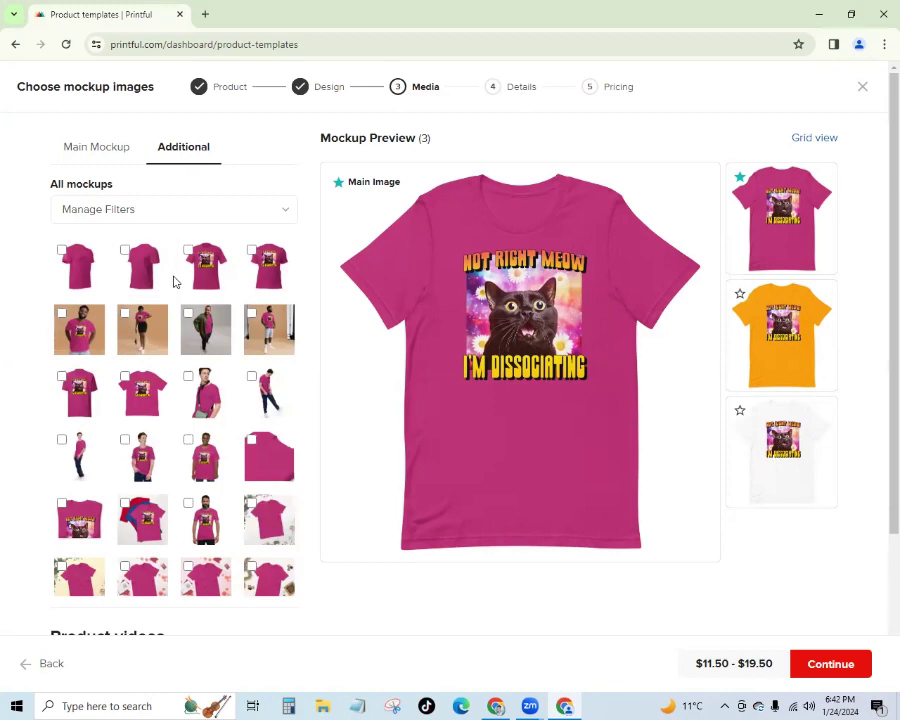
scroll(160, 404, down, 5)
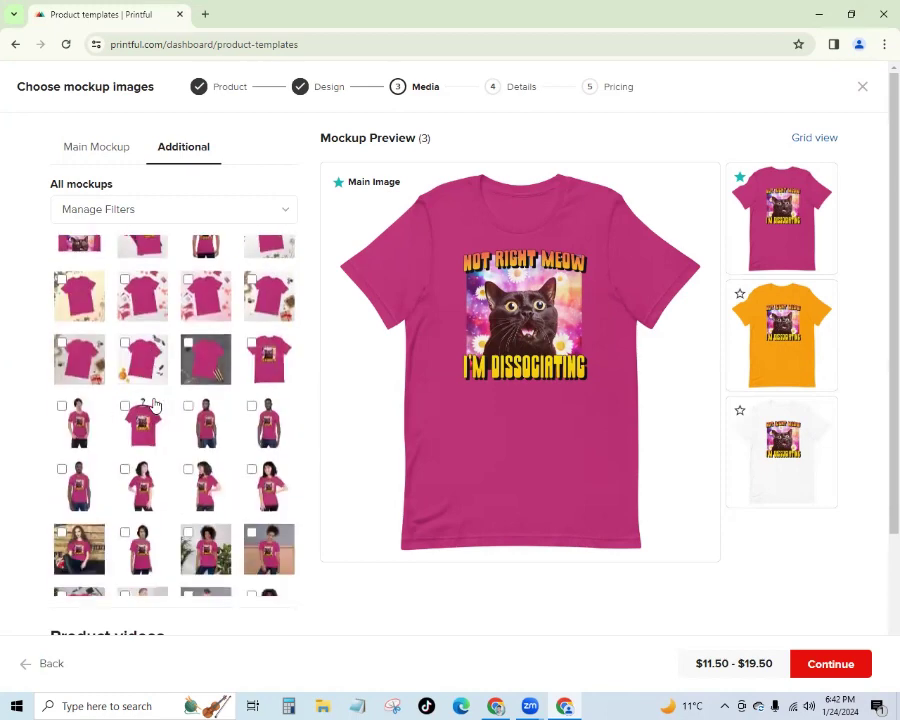
scroll(114, 472, up, 5)
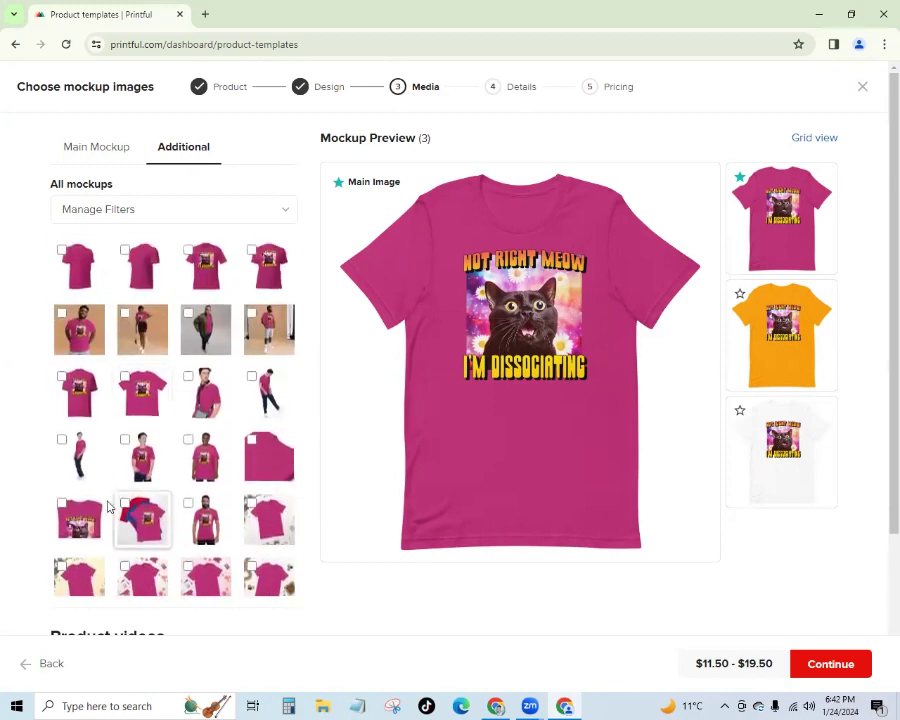
click(78, 512)
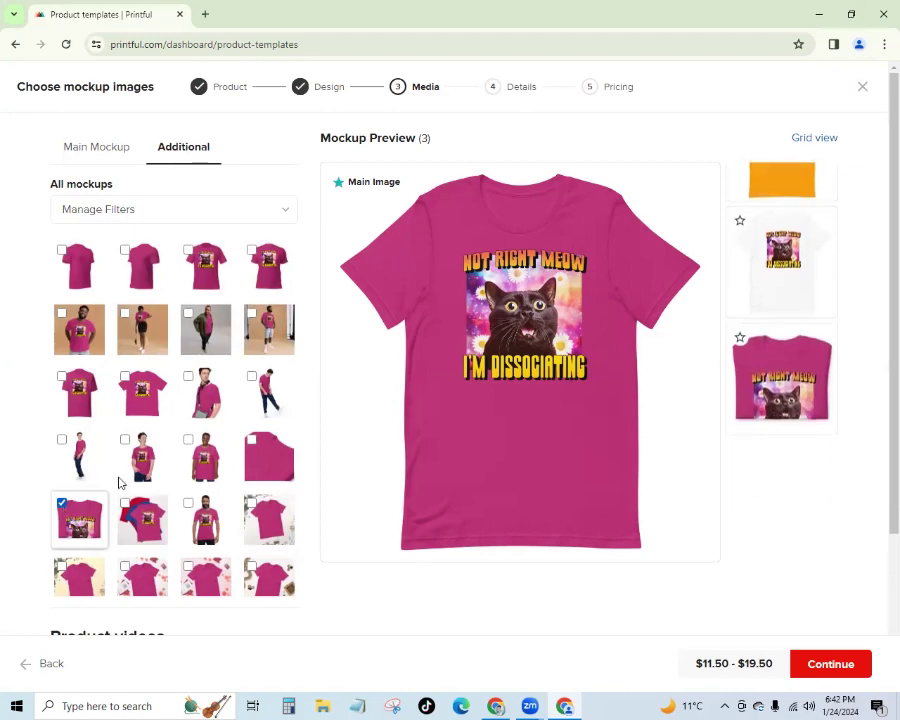
click(251, 441)
Step: Browse the remaining additional mockups and review the main mockup's placement and format options
scroll(241, 455, down, 3)
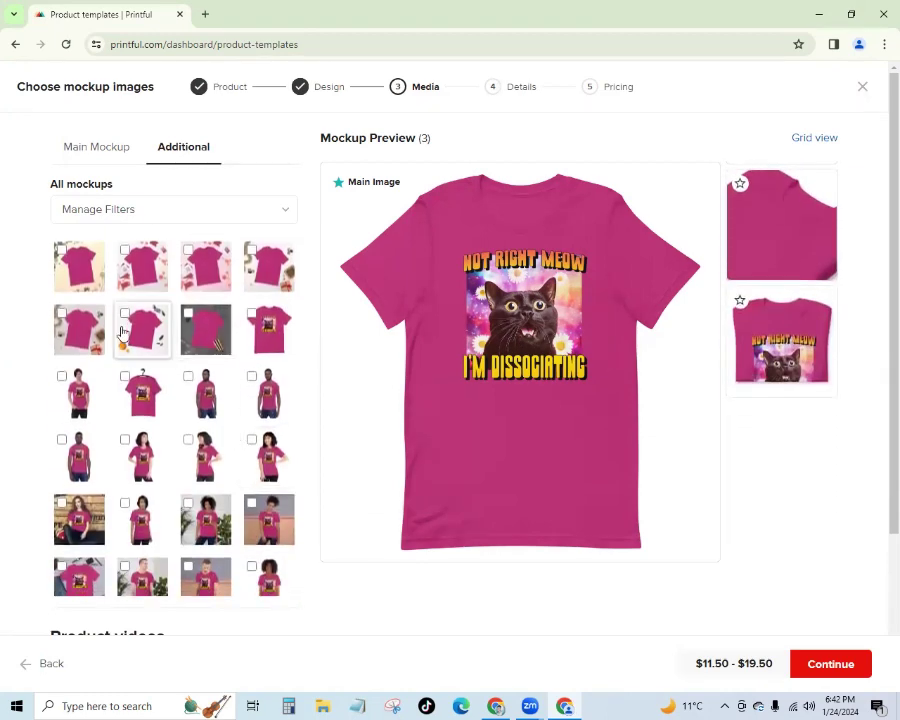
scroll(121, 333, down, 5)
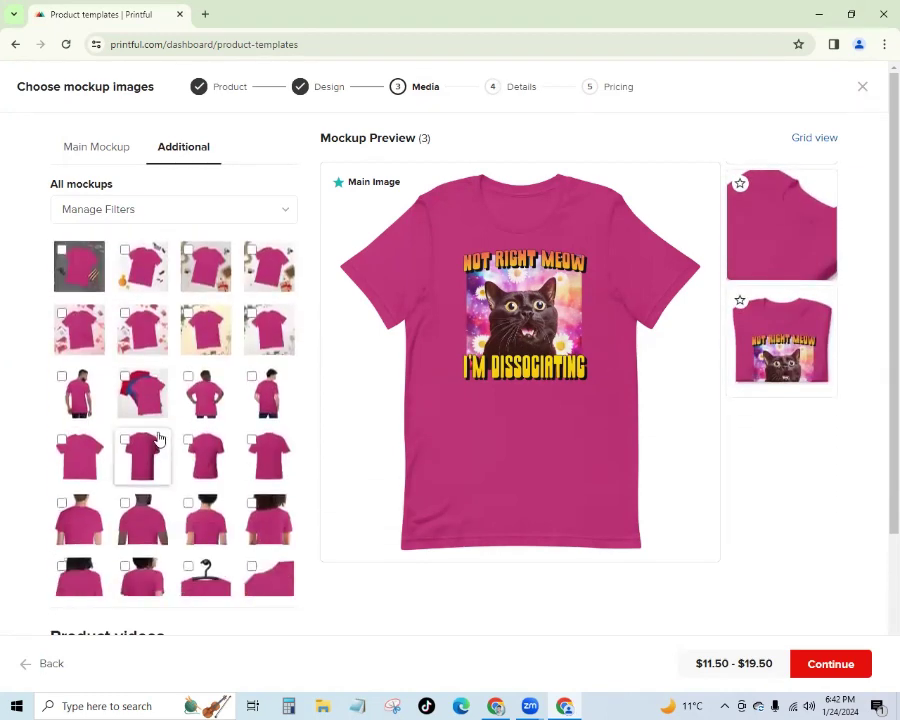
scroll(158, 438, down, 6)
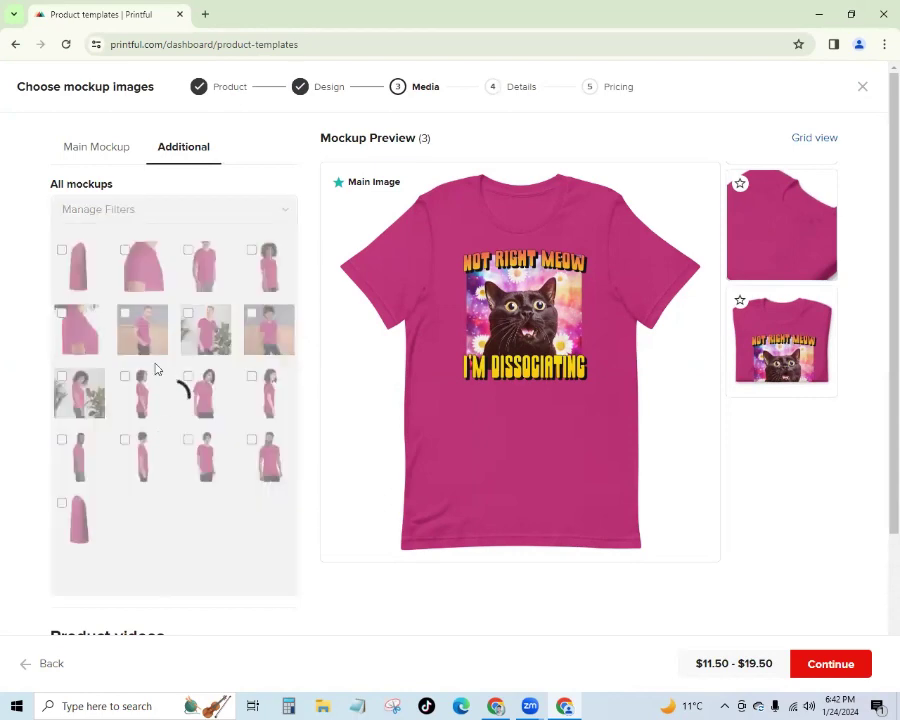
scroll(150, 340, down, 8)
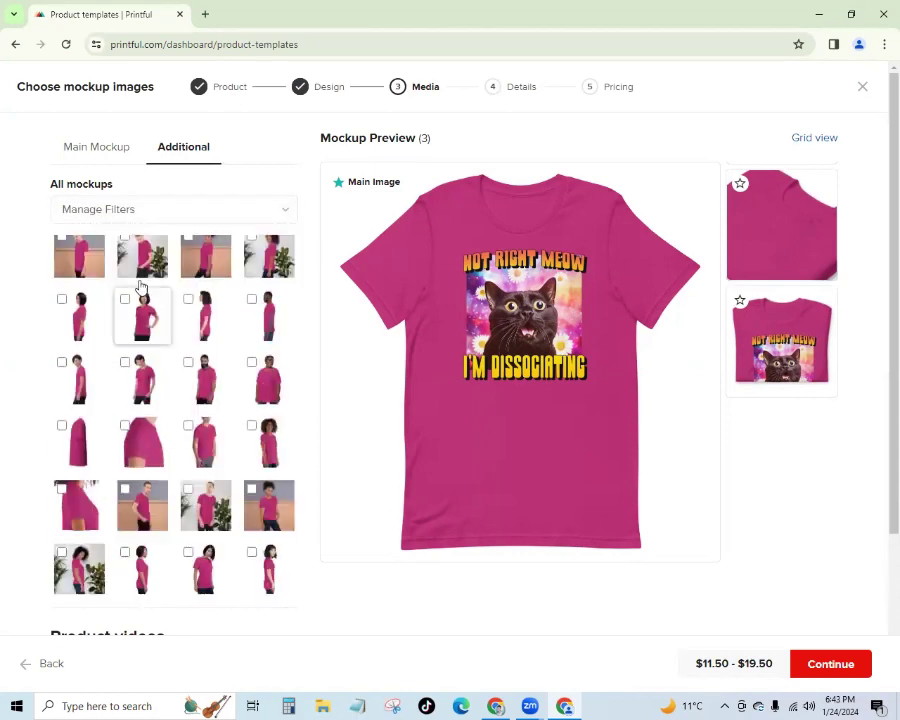
click(100, 148)
scroll(178, 603, down, 3)
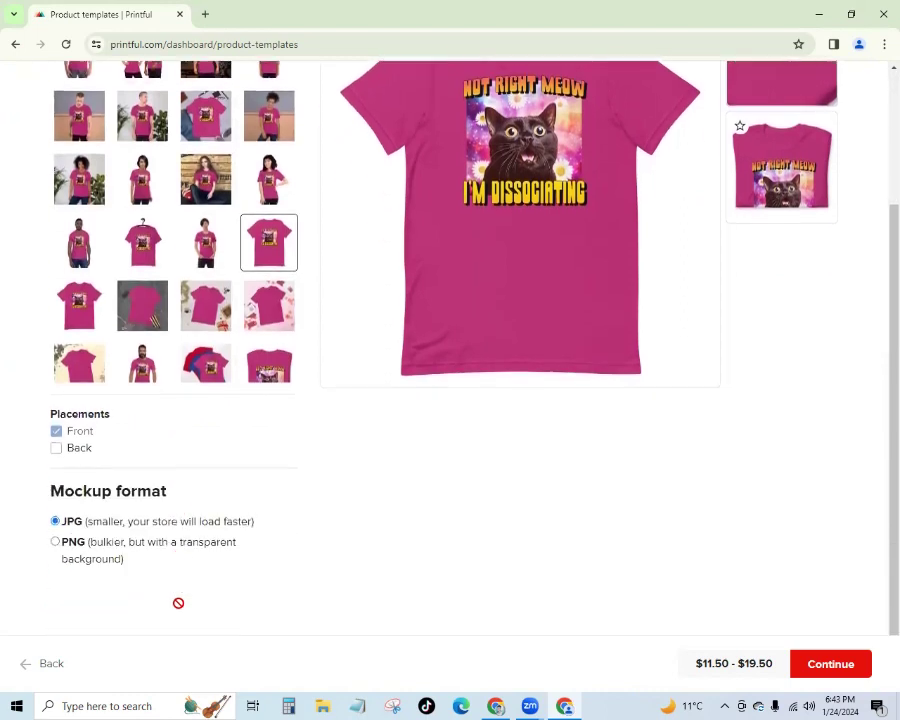
scroll(587, 492, up, 5)
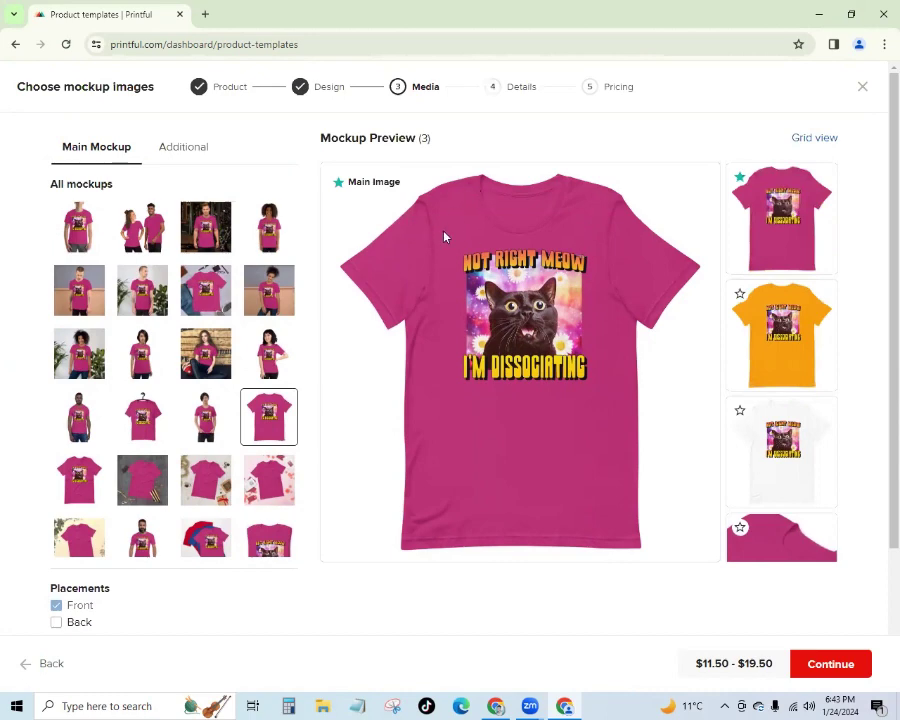
Step: Try the Gold shirt as the main image, set it back to the Berry shirt, and continue to the product details
click(740, 296)
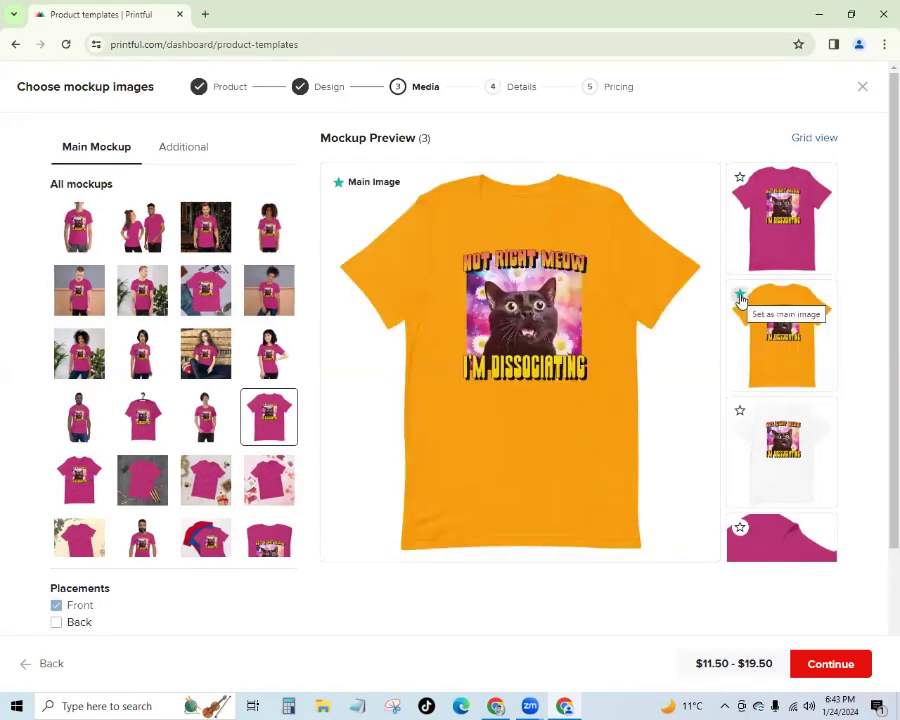
click(740, 177)
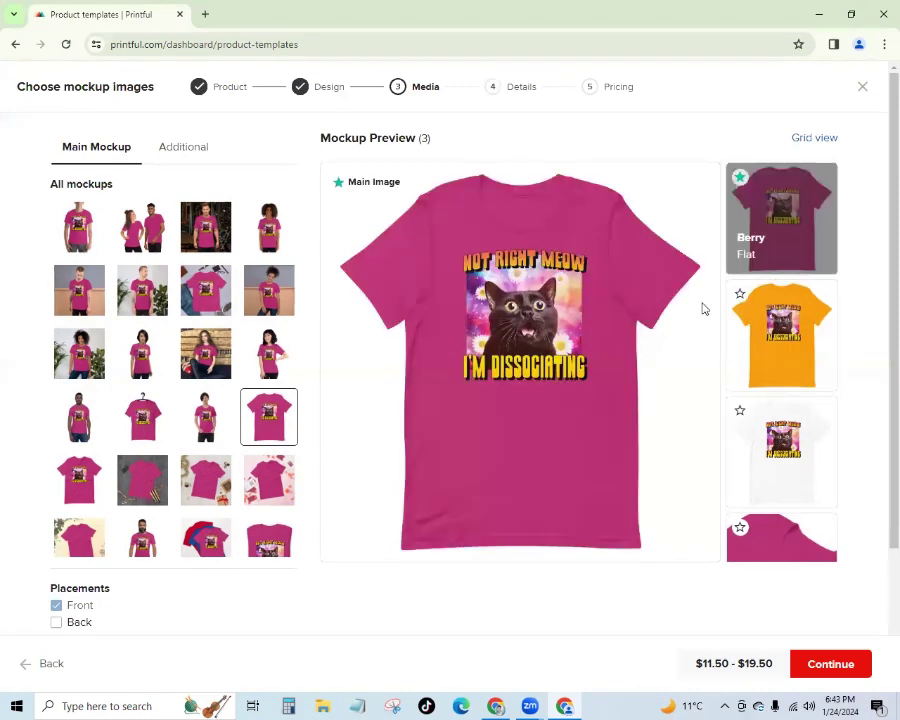
scroll(687, 396, down, 1)
scroll(687, 396, down, 3)
click(826, 665)
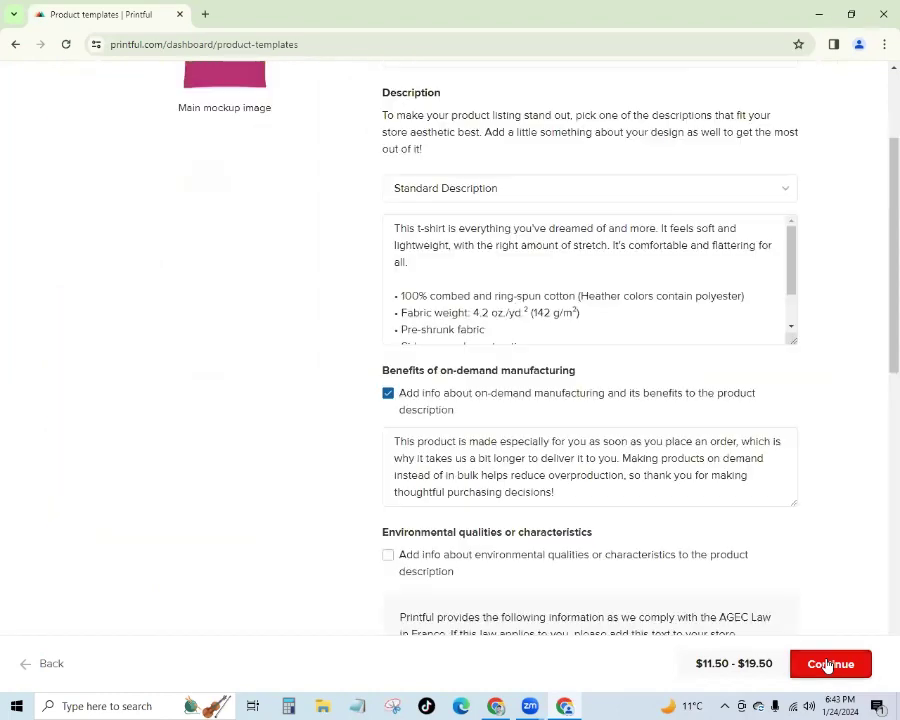
Step: Review the listing's product title, description and manufacturing information, and return to the Media stage
scroll(703, 494, up, 2)
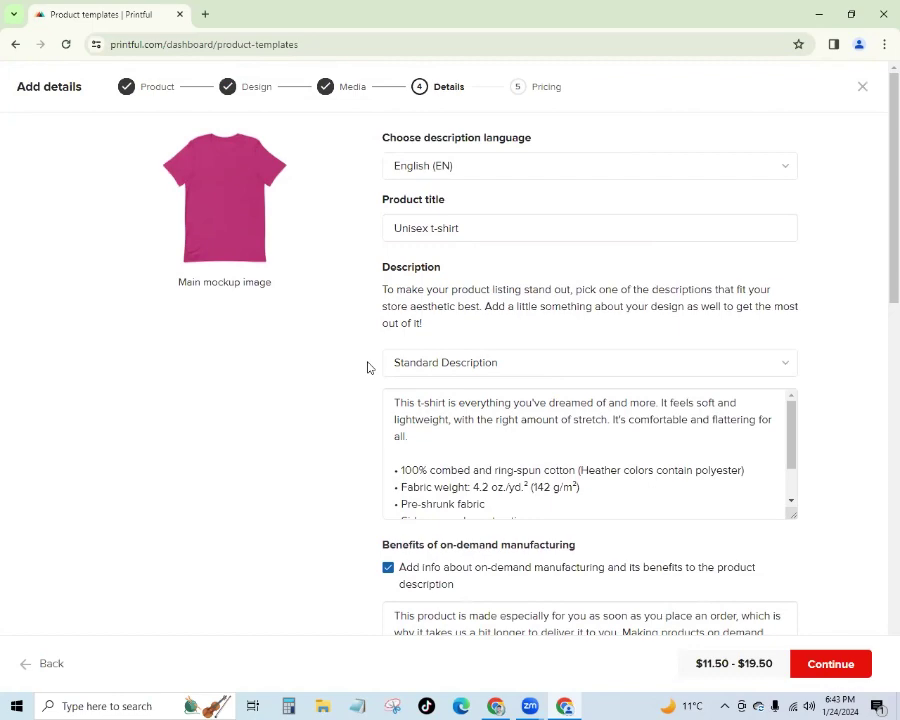
scroll(367, 367, down, 3)
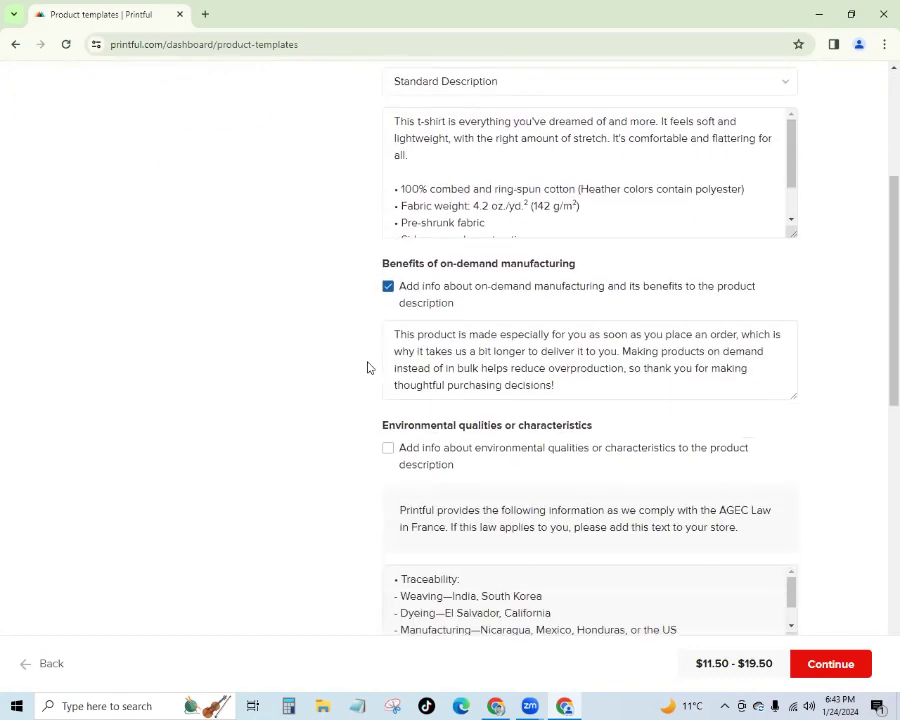
scroll(367, 367, down, 2)
scroll(367, 367, up, 5)
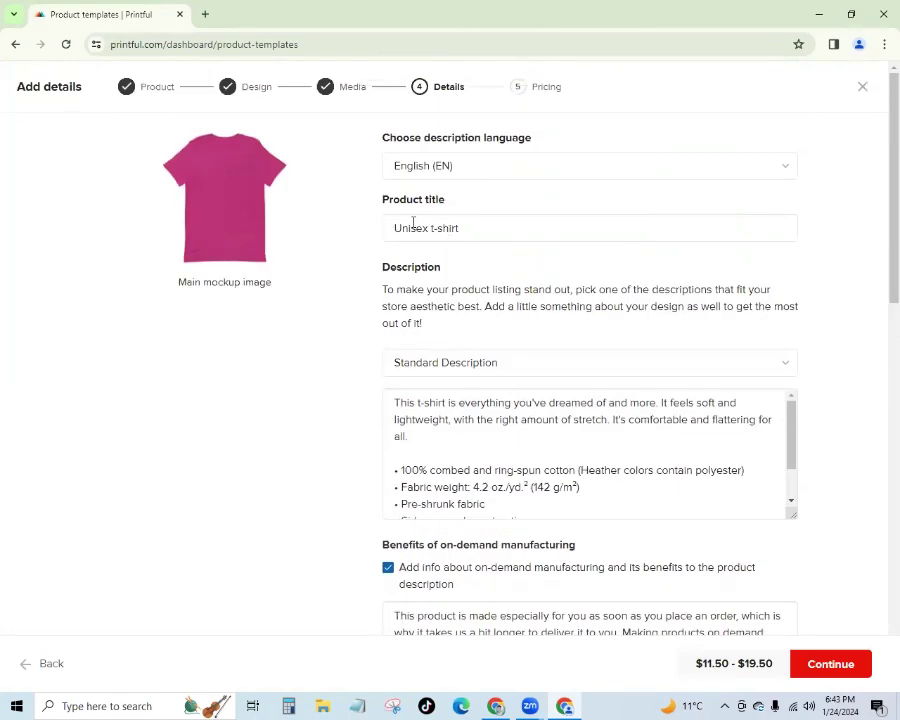
drag(395, 224, 466, 226)
click(469, 228)
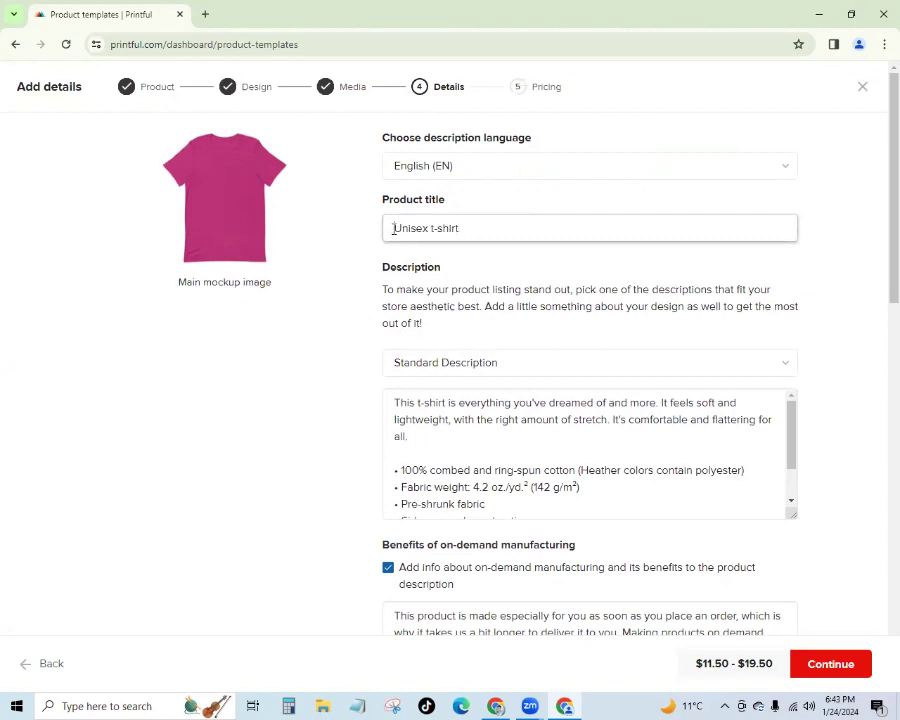
click(335, 94)
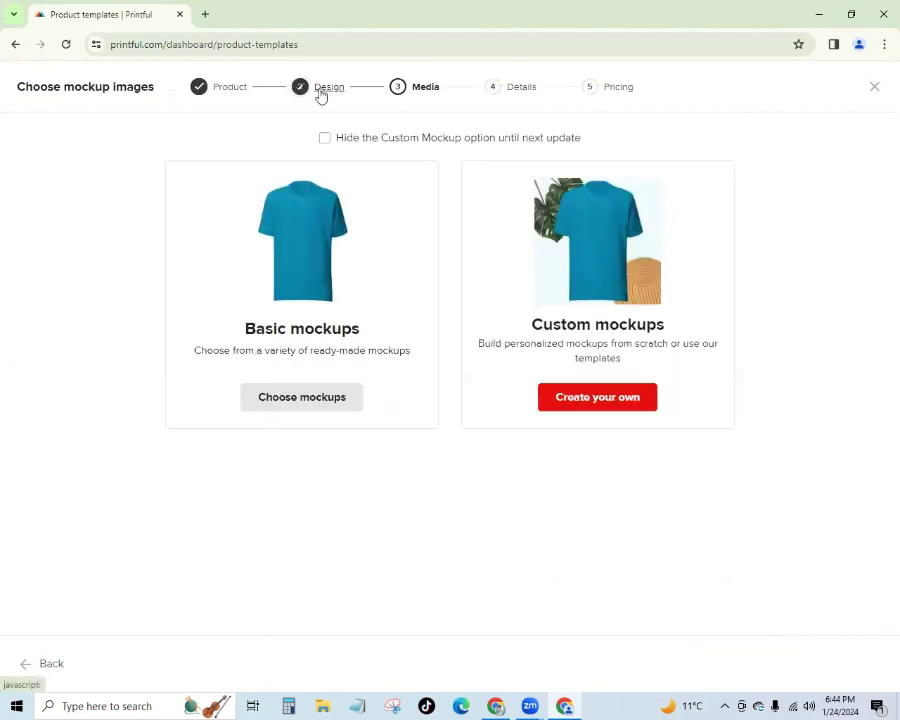
Step: Review the basic mockup previews chosen for the shirt and continue to the product details
click(335, 399)
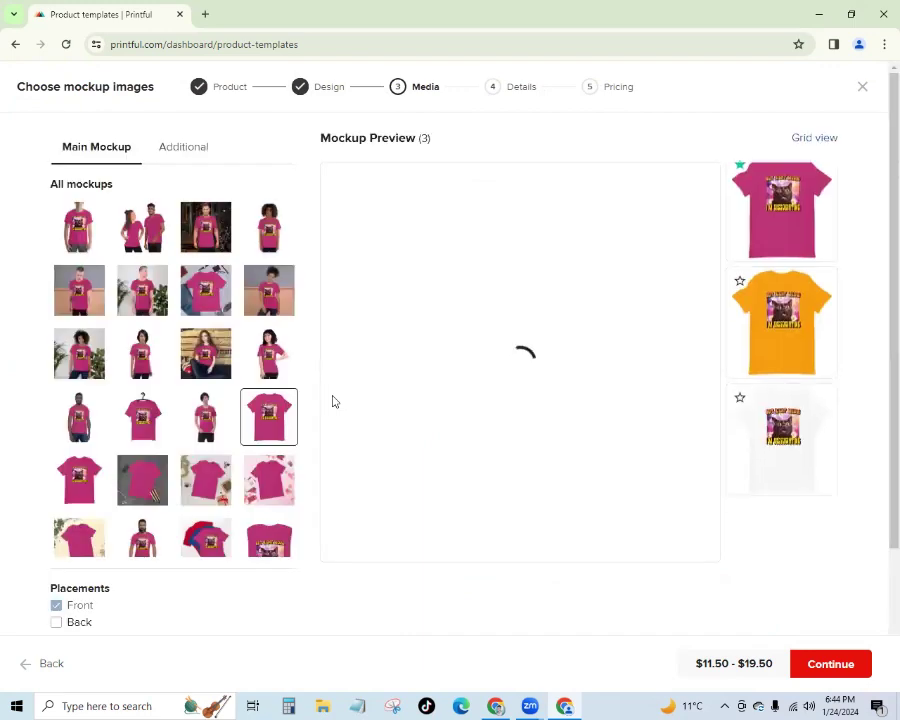
scroll(801, 292, down, 5)
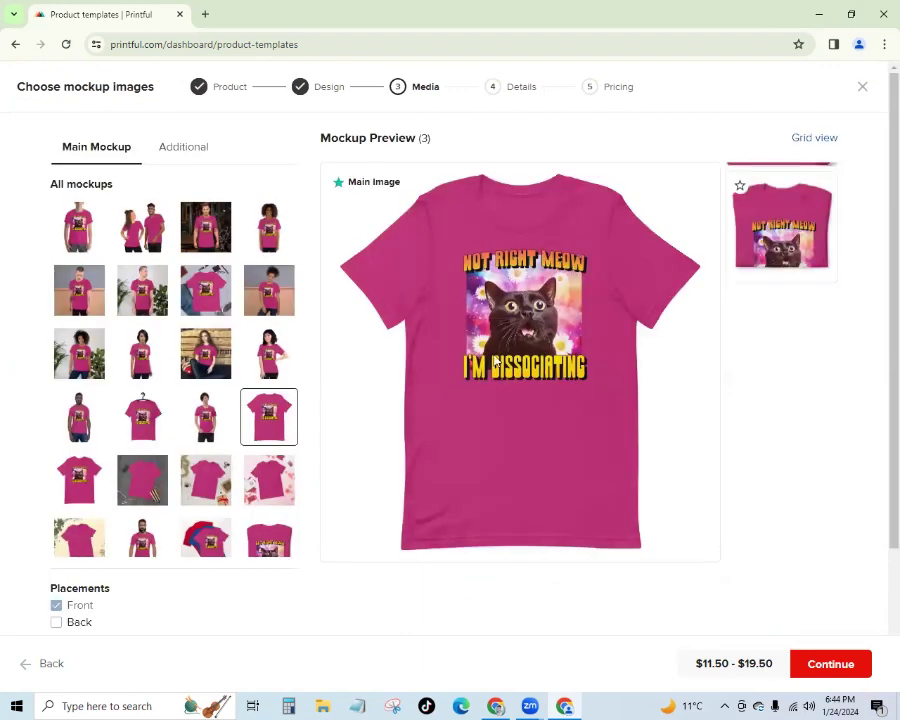
click(834, 672)
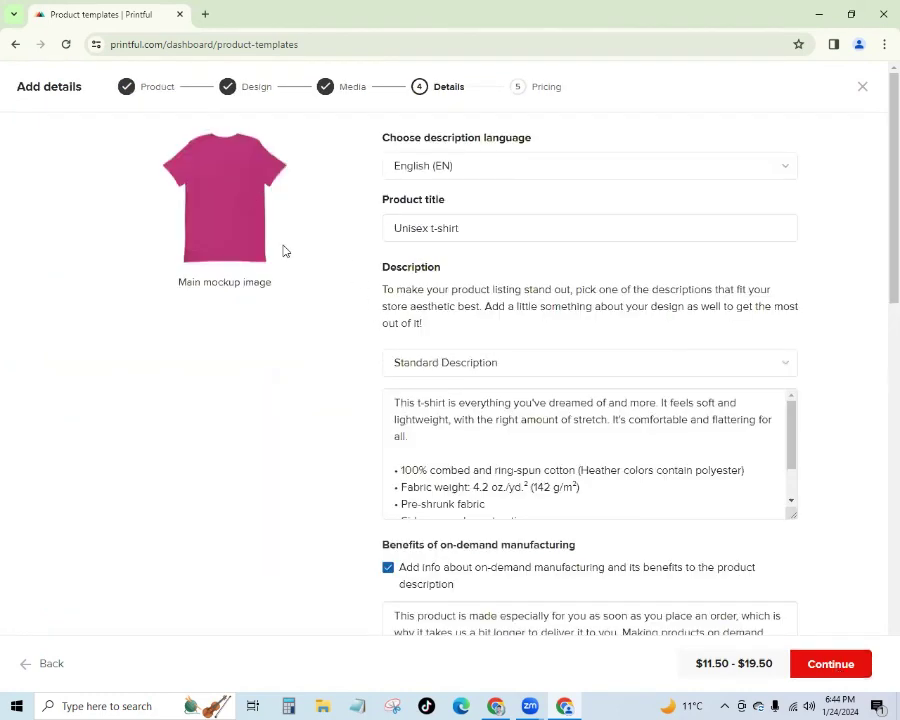
Step: Add "Not Right Meow I'm Dissociating" before "Unisex t-shirt" in the product title
click(396, 228)
text(Not )
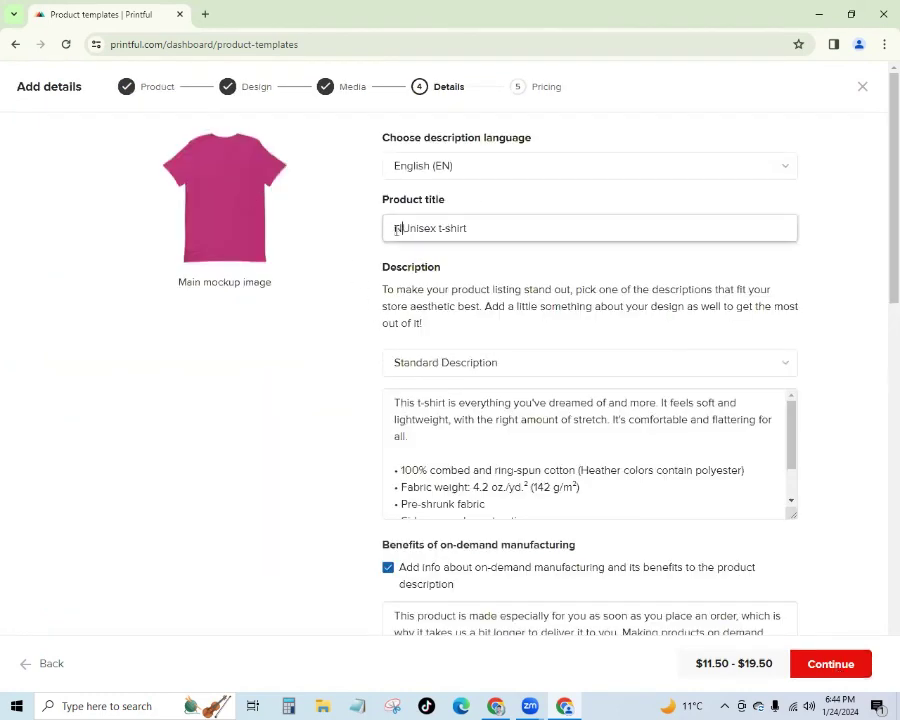
text(Right M)
text(eow)
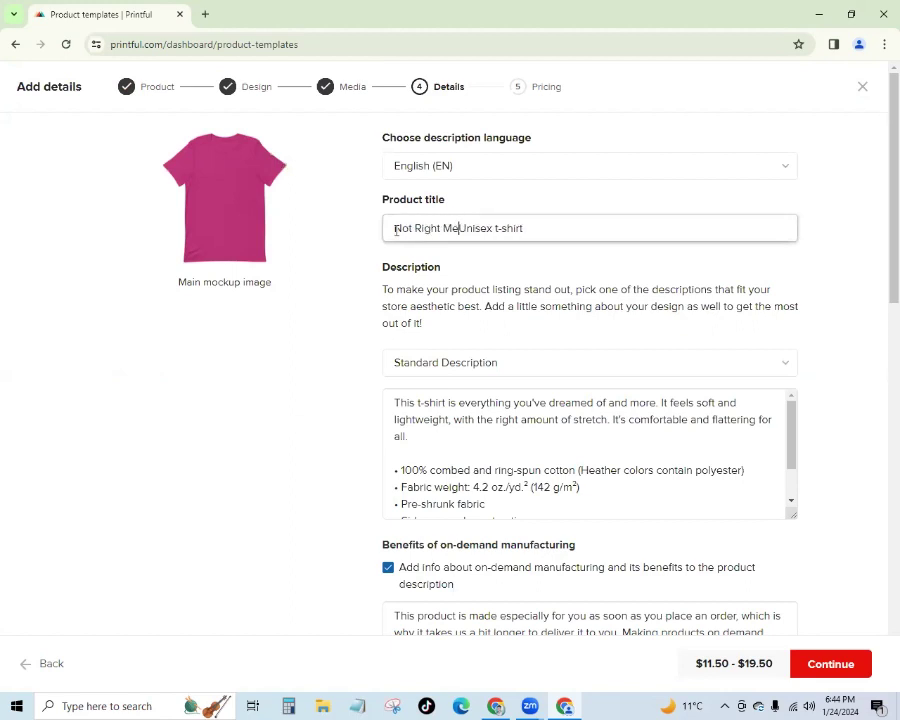
text(I'm D)
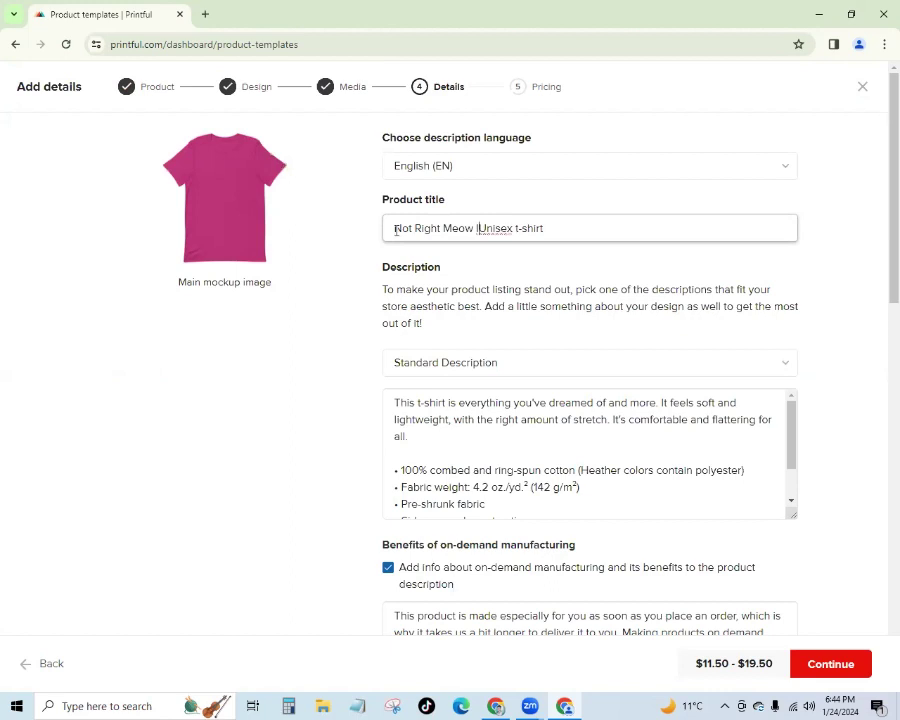
text(isso)
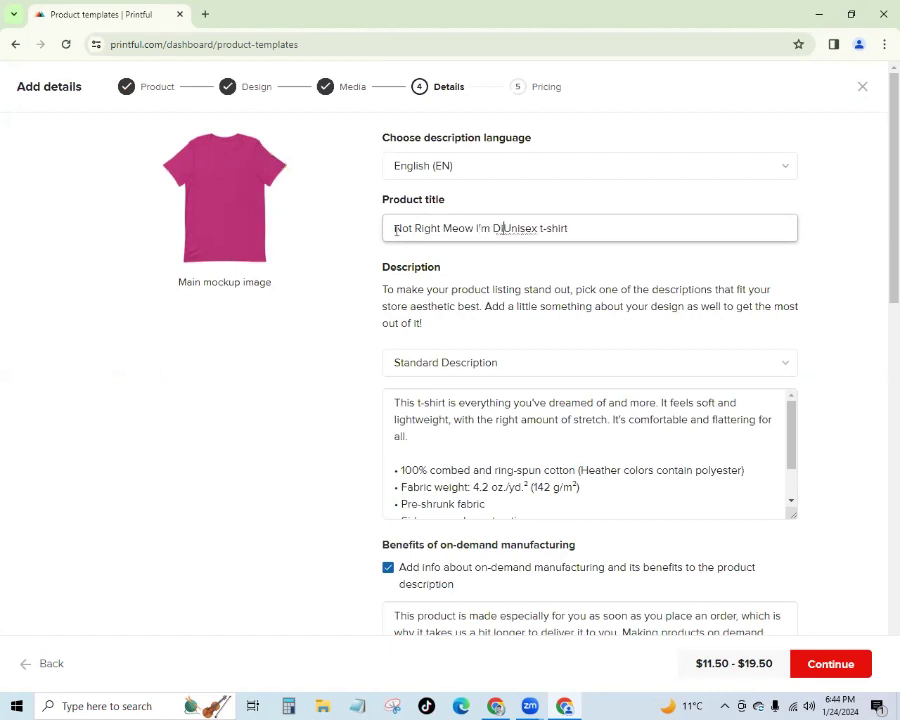
text(ciating)
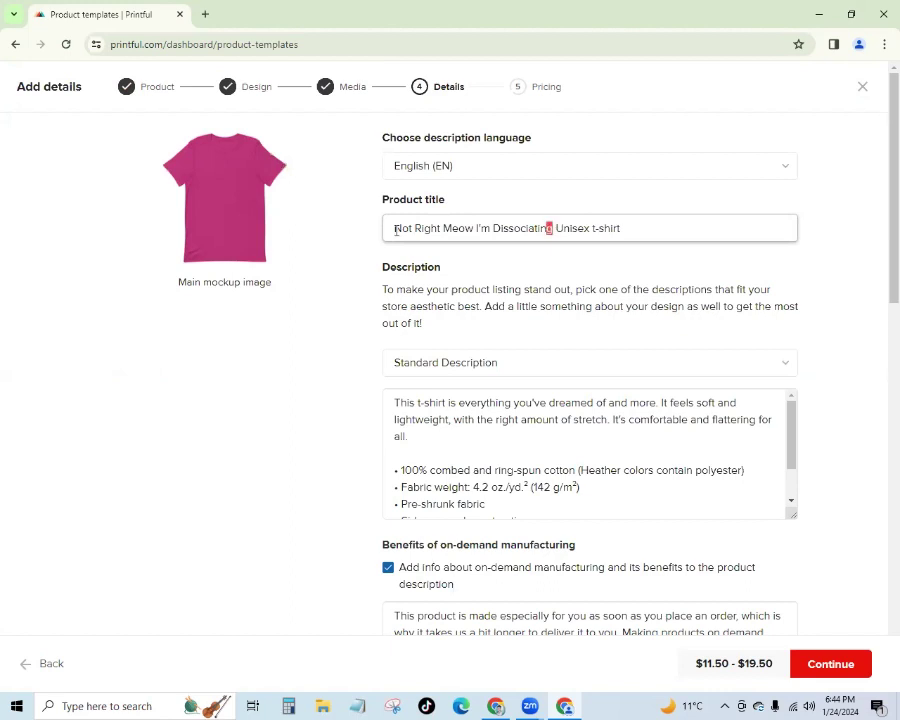
Step: Copy the phrase "Not Right Meow I'm Dissociating" from the product title
key(shift+Left)
key(shift+Left)
key(shift+Left)
key(shift+Left)
key(shift+Left)
key(shift+Left)
key(shift+Left)
key(shift+Left)
key(shift+Left)
key(shift+Left)
key(shift+Left)
key(shift+Left)
key(shift+Left)
key(shift+Left)
key(shift+Left)
key(shift+Left)
key(shift+Left)
key(shift+Left)
key(shift+Left)
key(shift+Left)
key(ctrl+c)
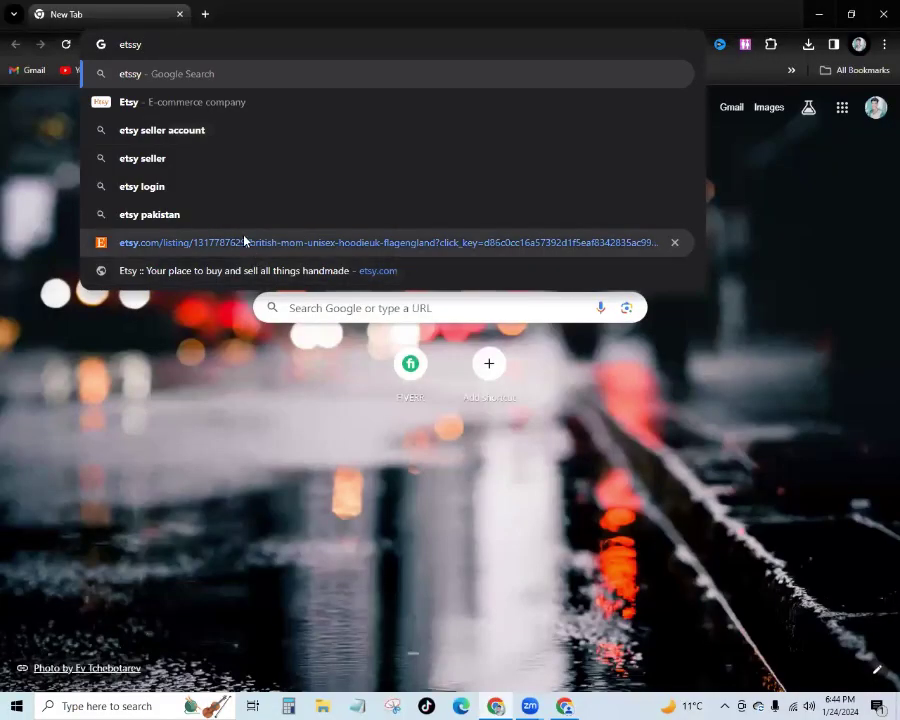
Step: Switch to Etsy and search it for the copied phrase "Not Right Meow I'm Dissociating"
click(244, 241)
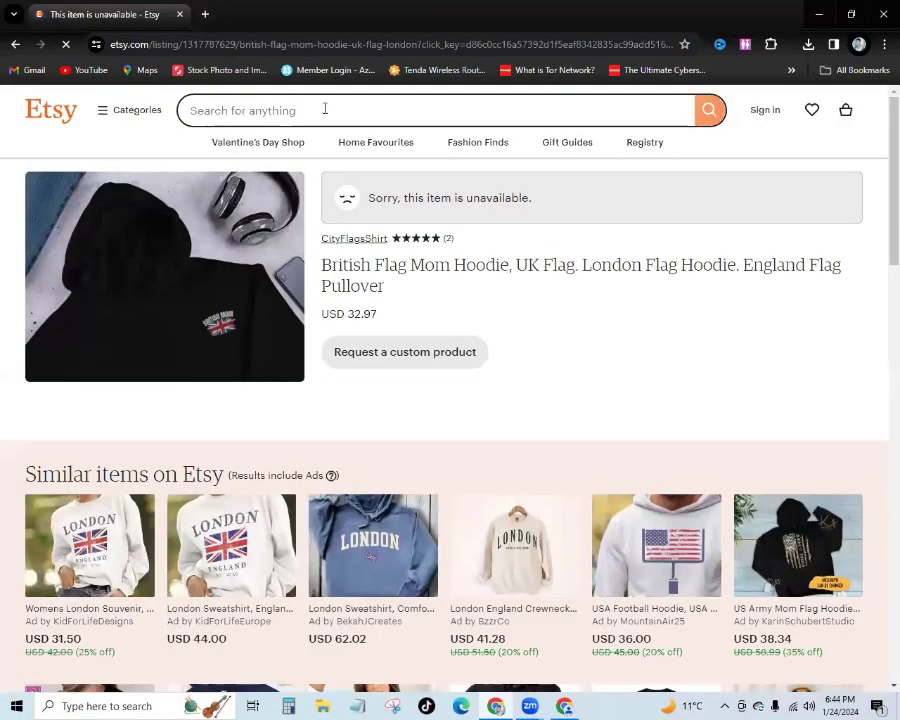
click(324, 109)
key(ctrl+v)
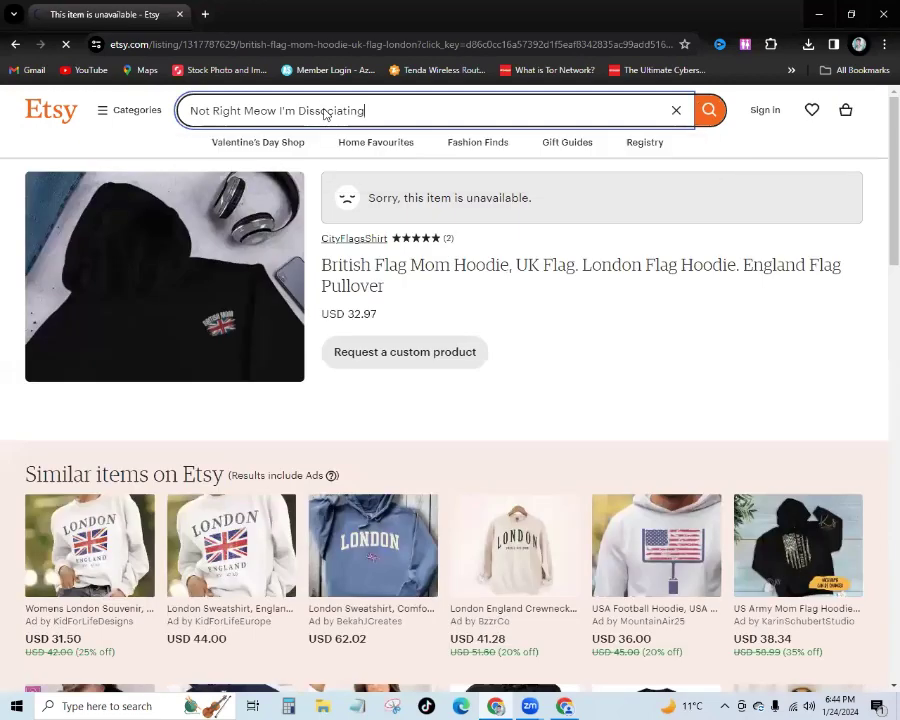
key(Return)
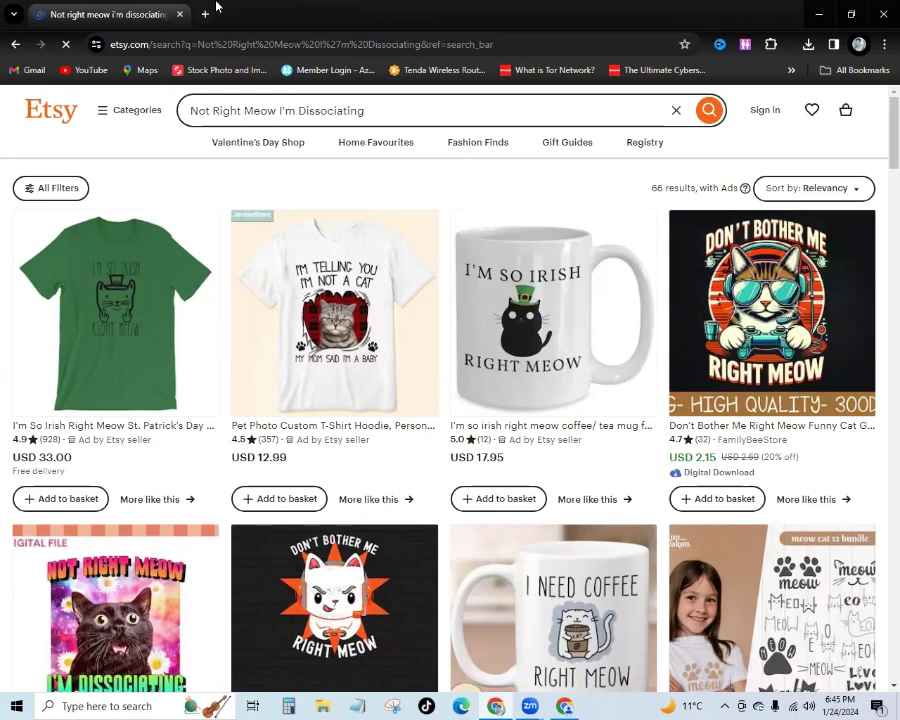
Step: Browse the Etsy results for similar cat designs and open the white "Funny Cat T shirt | Not Right Meow" listing
scroll(179, 318, down, 2)
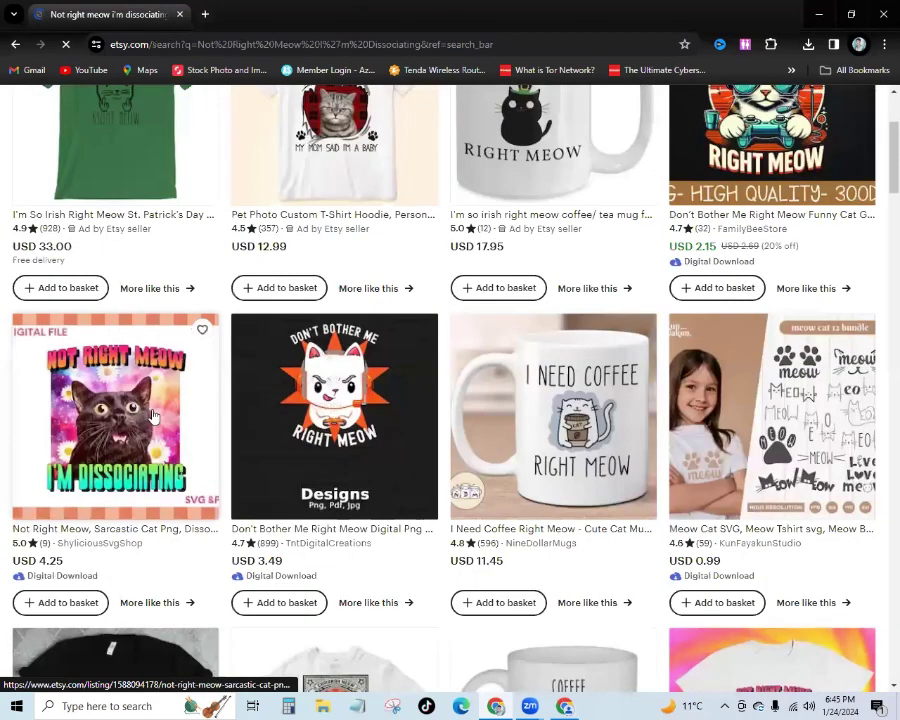
scroll(153, 416, down, 5)
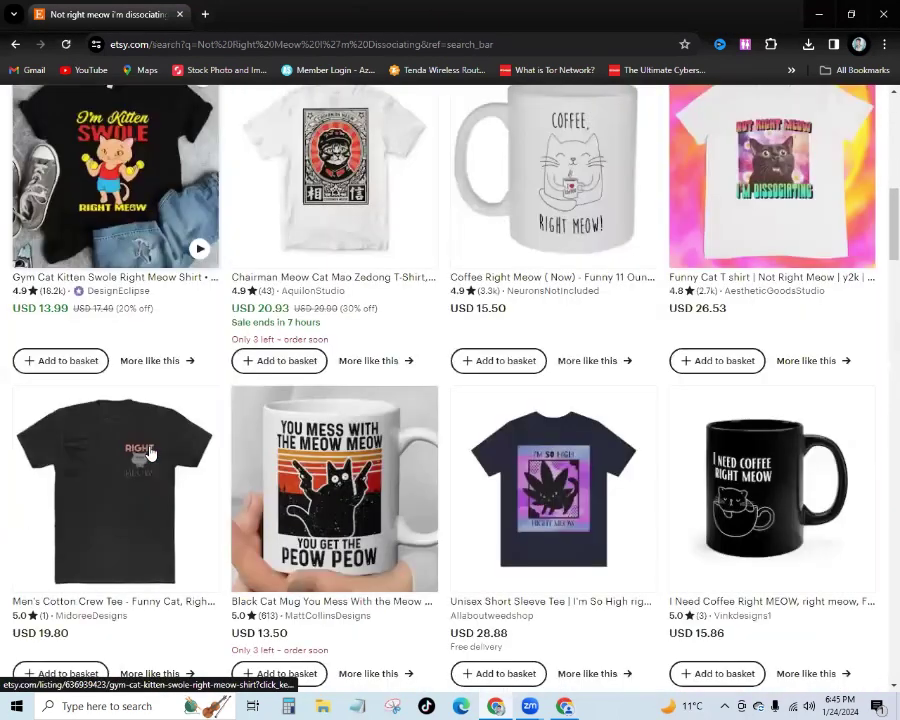
scroll(524, 464, down, 1)
scroll(500, 444, up, 3)
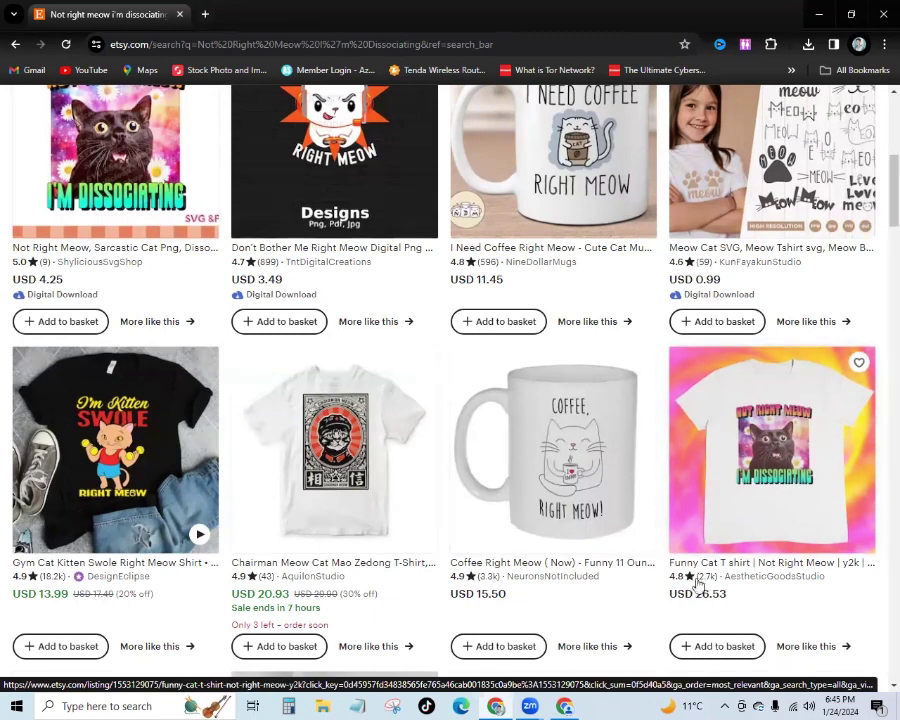
click(754, 484)
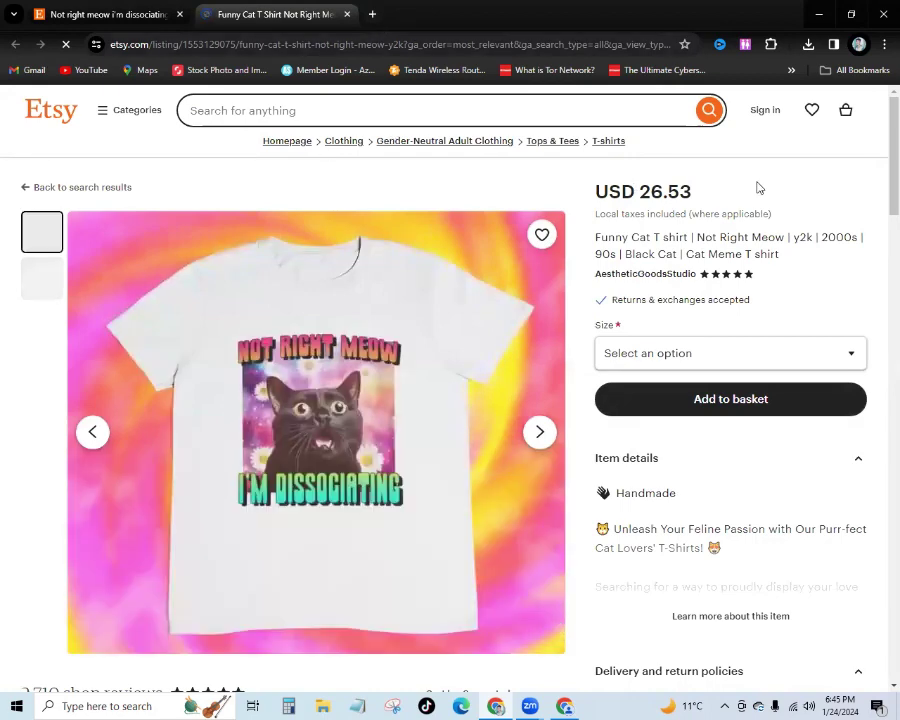
click(858, 44)
click(742, 479)
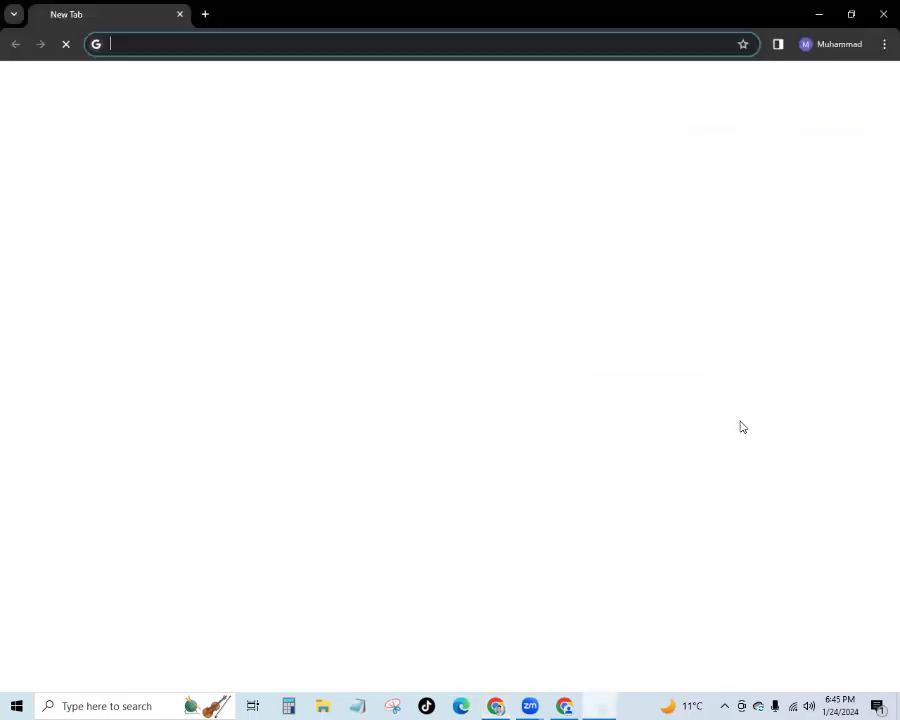
click(817, 14)
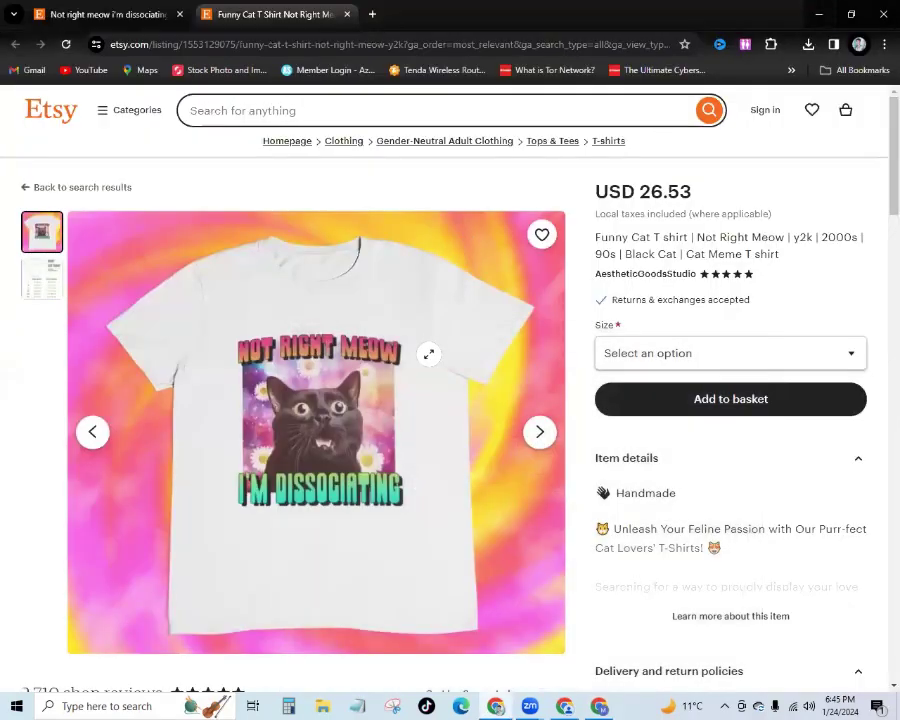
Step: Examine the Etsy listing's title keywords, full item details and shop reviews, highlighting the whole title
drag(598, 252, 608, 253)
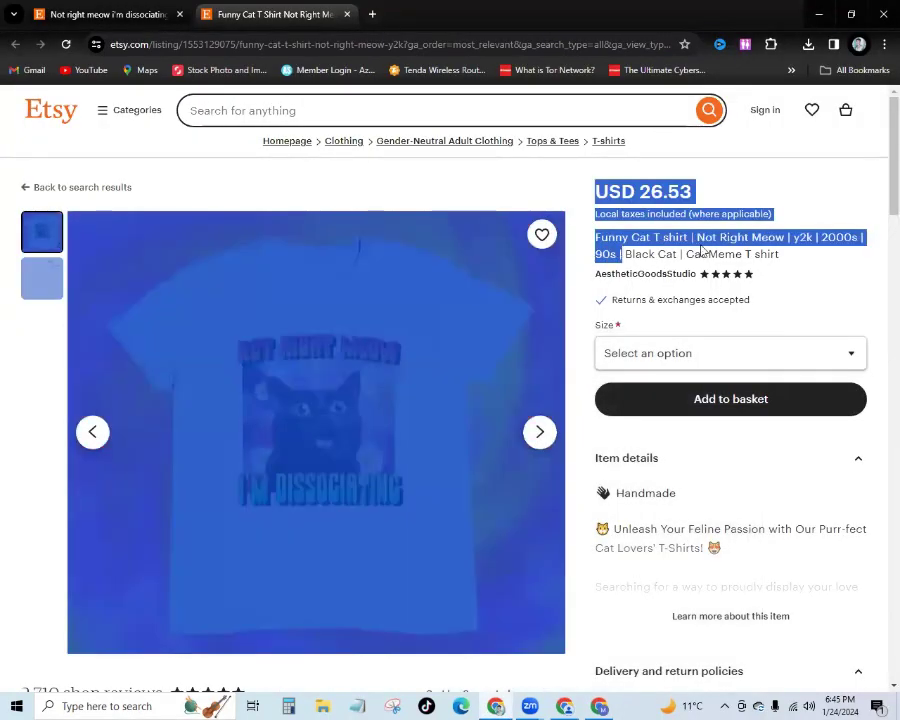
click(745, 234)
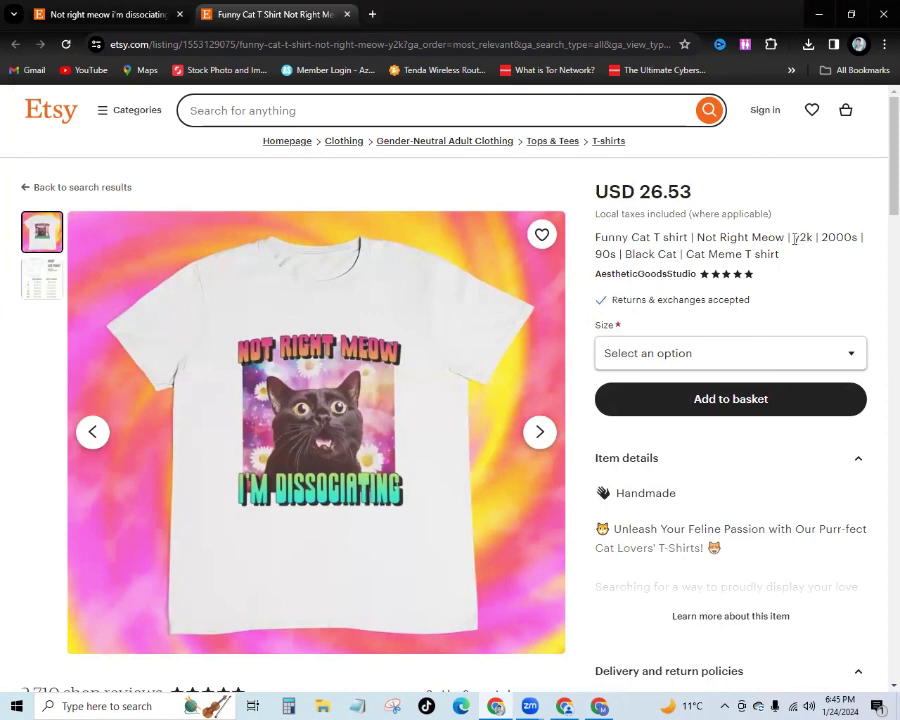
drag(795, 239, 821, 238)
scroll(775, 257, down, 2)
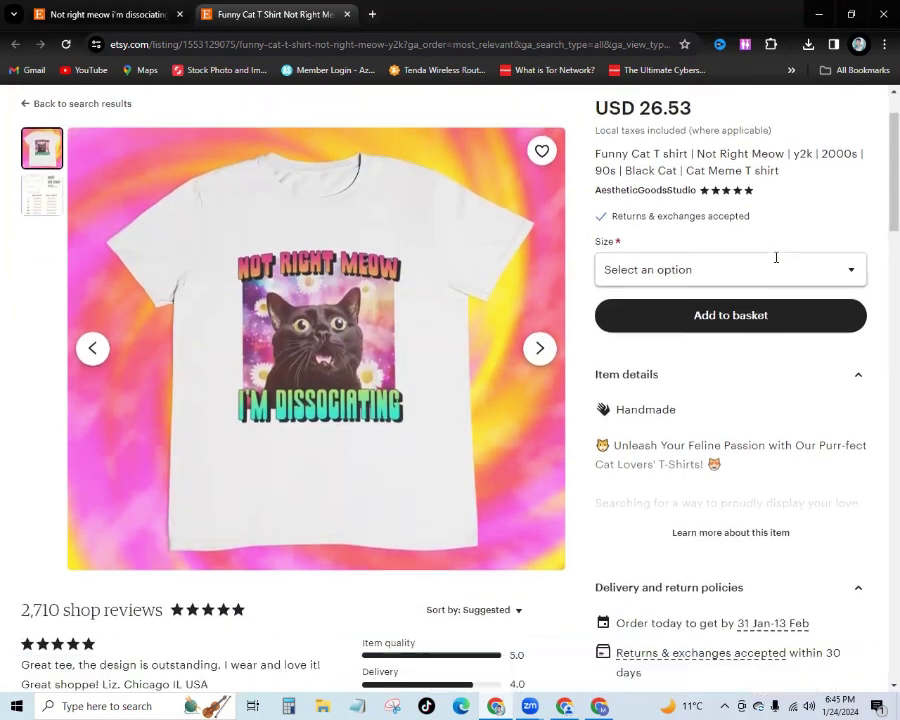
click(714, 410)
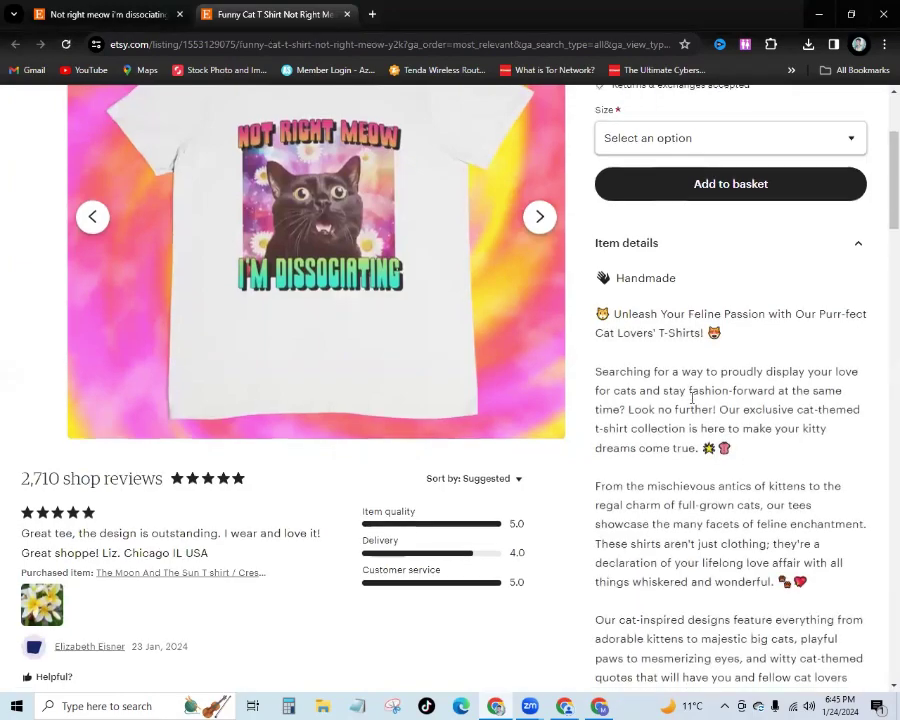
scroll(689, 398, down, 1)
scroll(211, 513, down, 9)
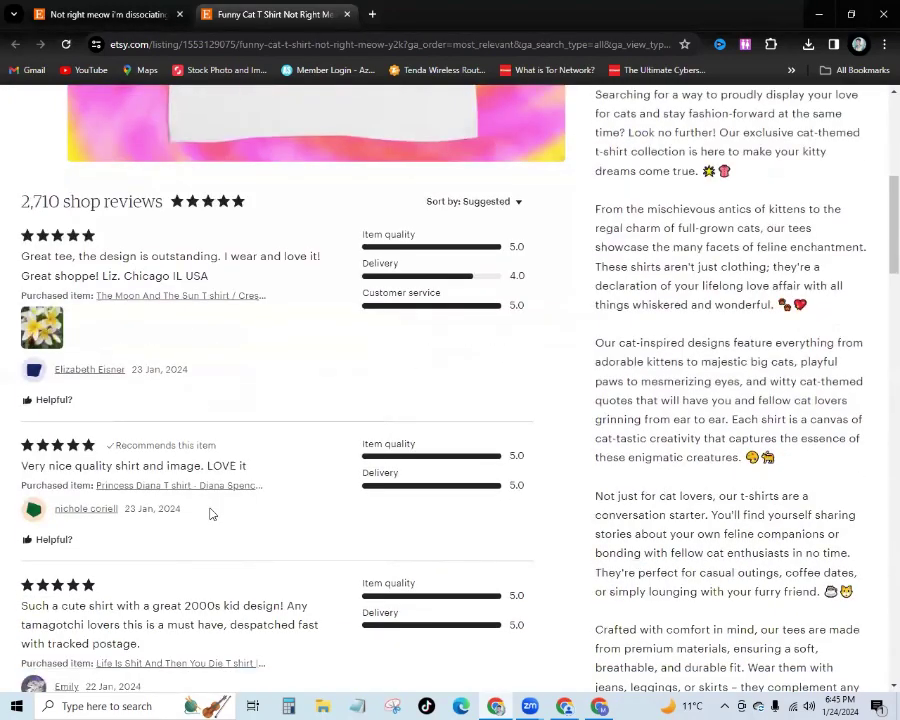
scroll(211, 511, up, 11)
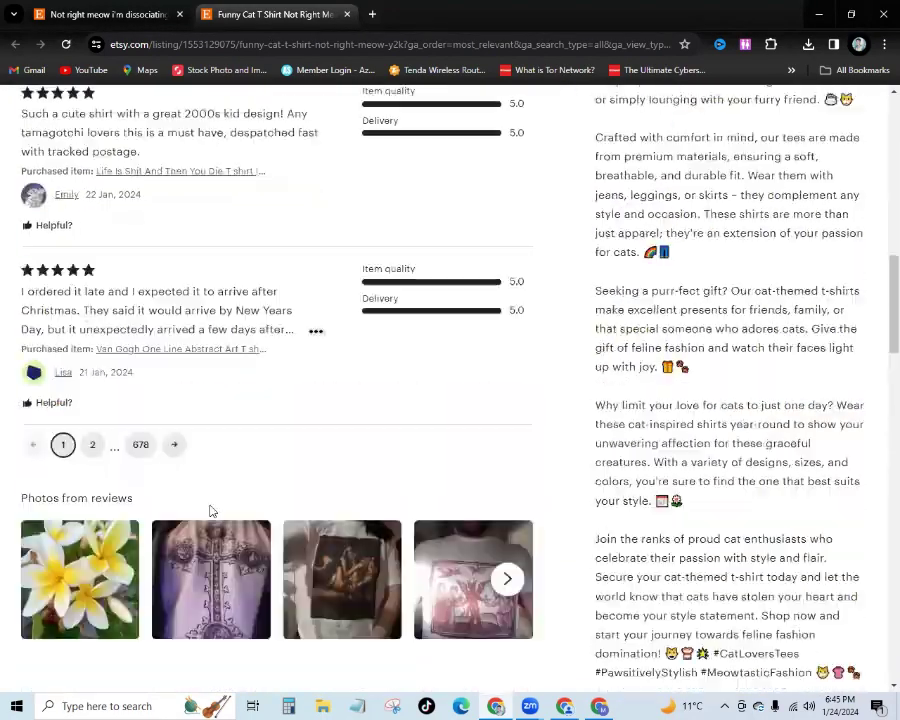
scroll(738, 485, up, 2)
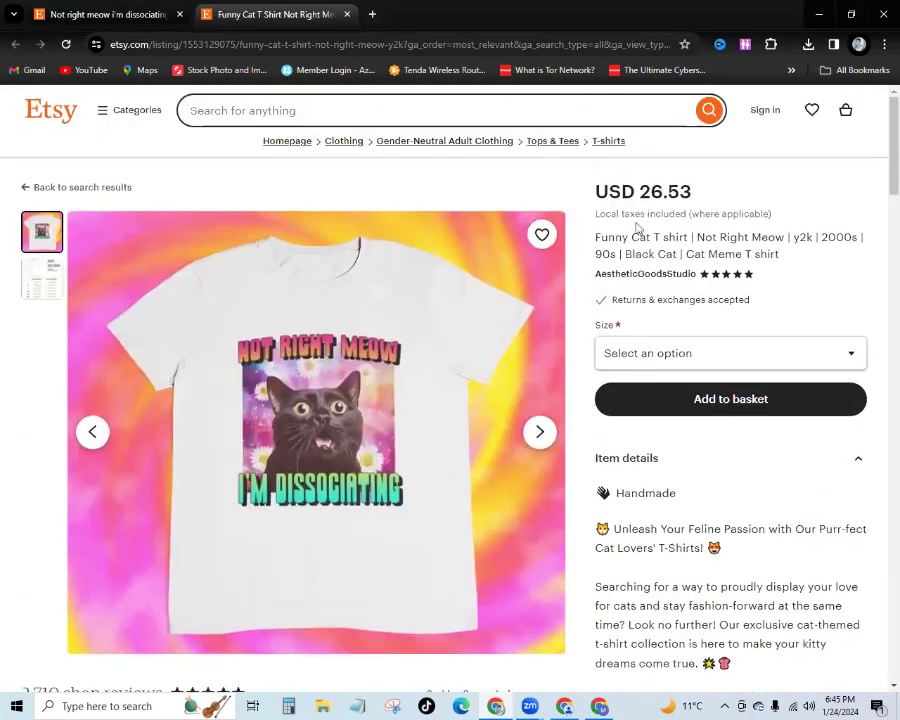
drag(592, 244, 560, 215)
drag(779, 255, 596, 238)
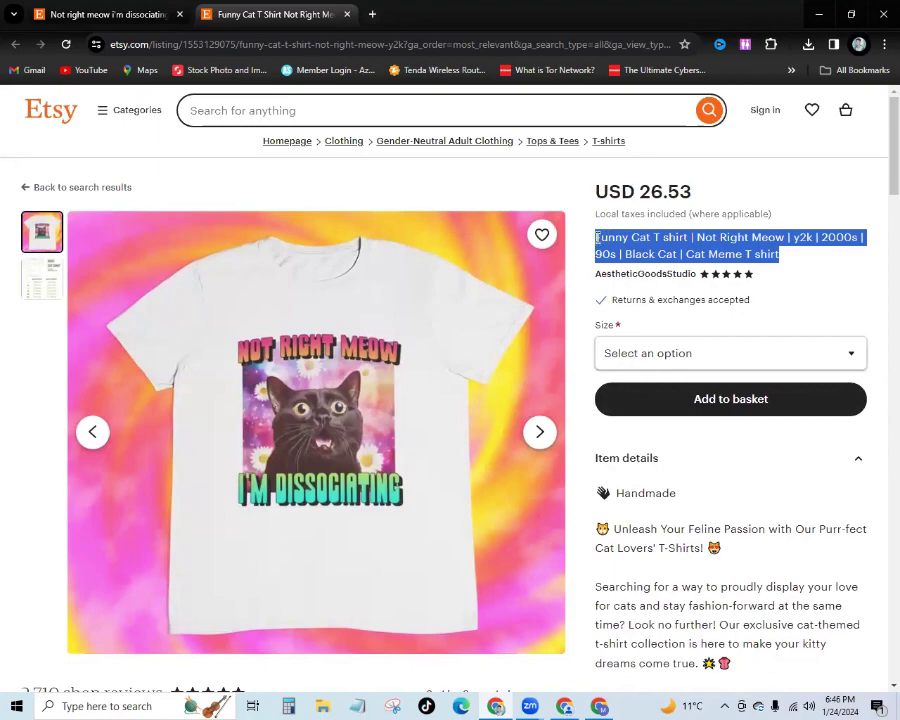
click(632, 245)
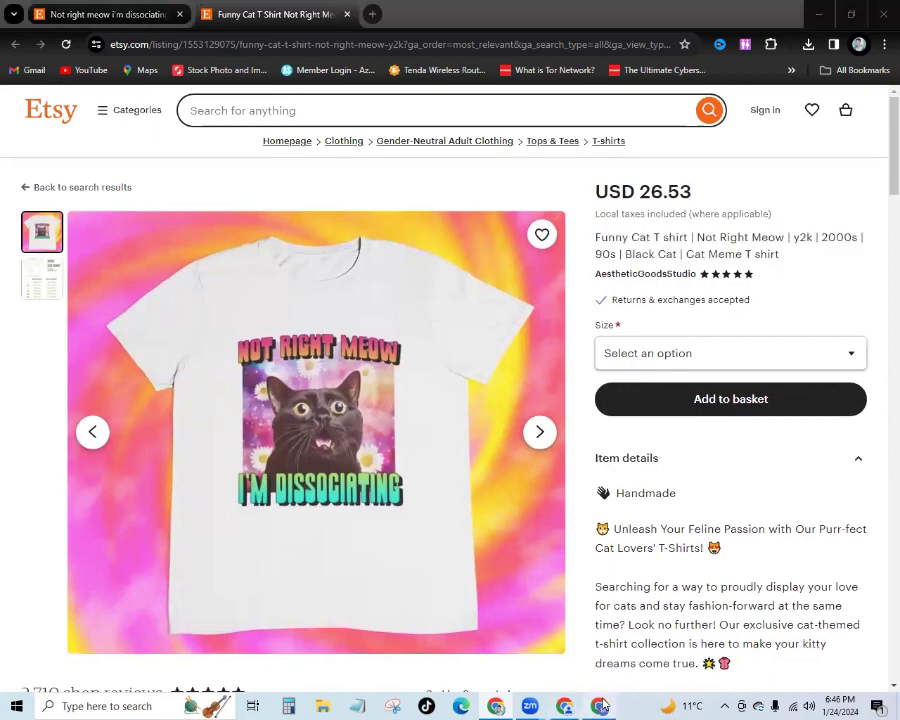
Step: Replace the extra browser window with one under a different browser profile and open ChatGPT in it
key(alt+Tab)
click(883, 14)
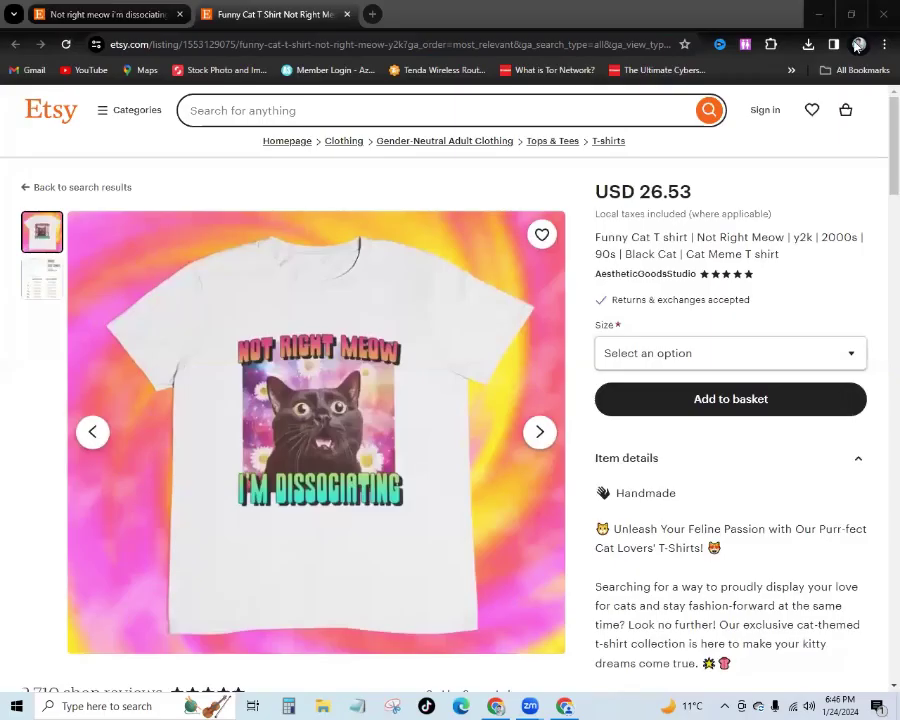
click(858, 44)
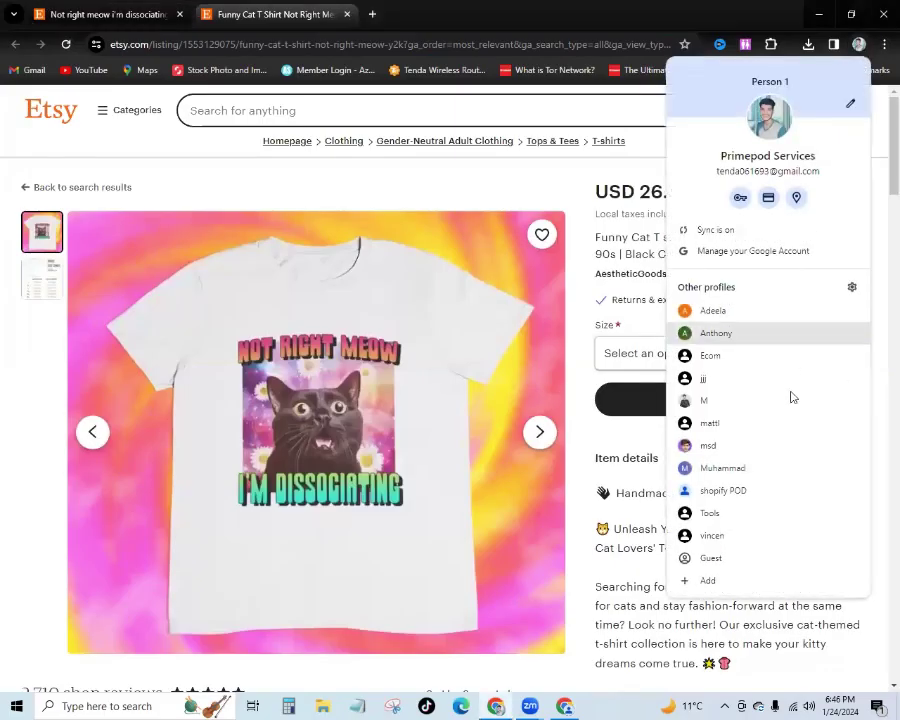
click(710, 445)
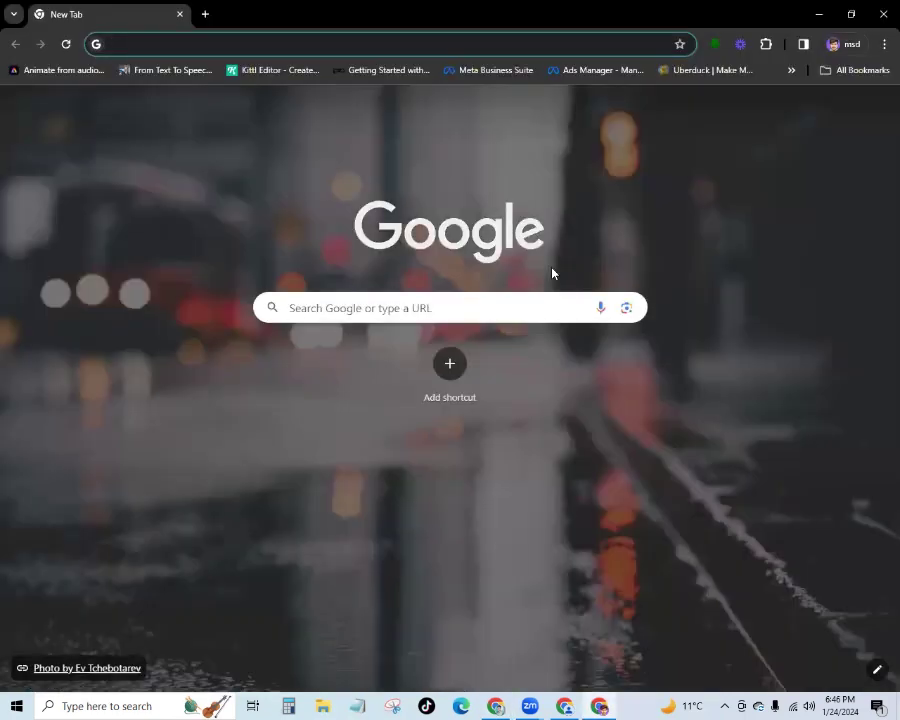
text(cv)
key(BackSpace)
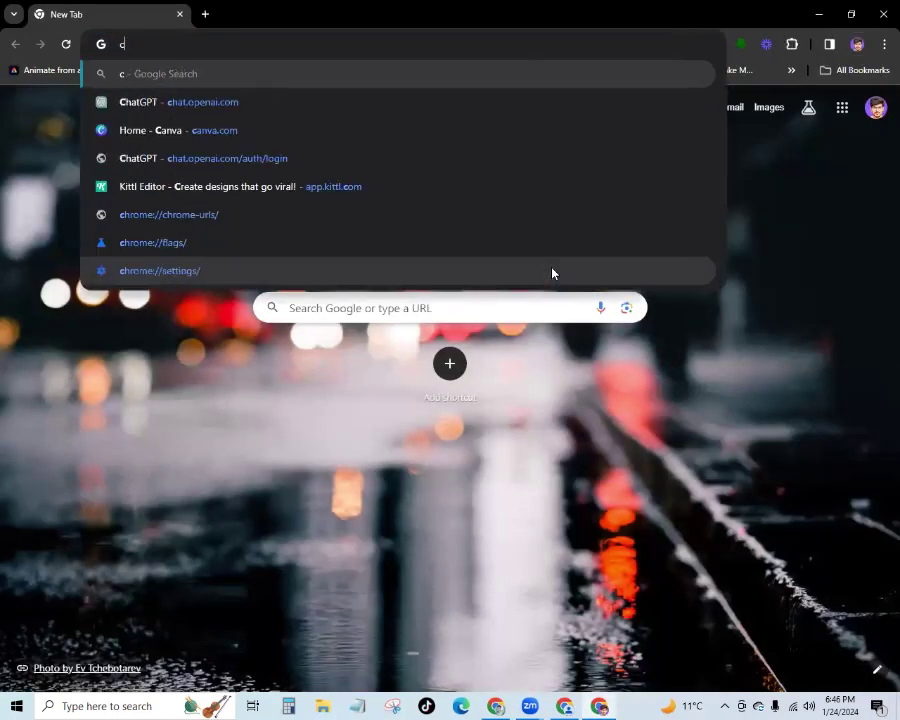
click(252, 108)
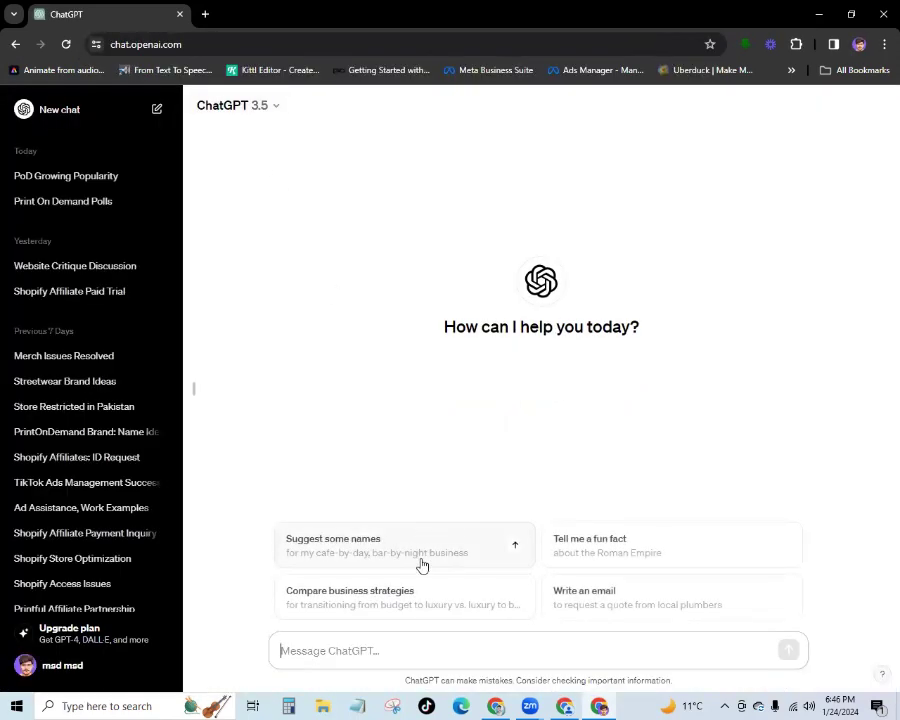
Step: Draft a prompt requesting a product title and description with complete optimization to rank for Google searches "Not Right Meow I'm Dissociating", ending with "keywords"
text(write me a pr)
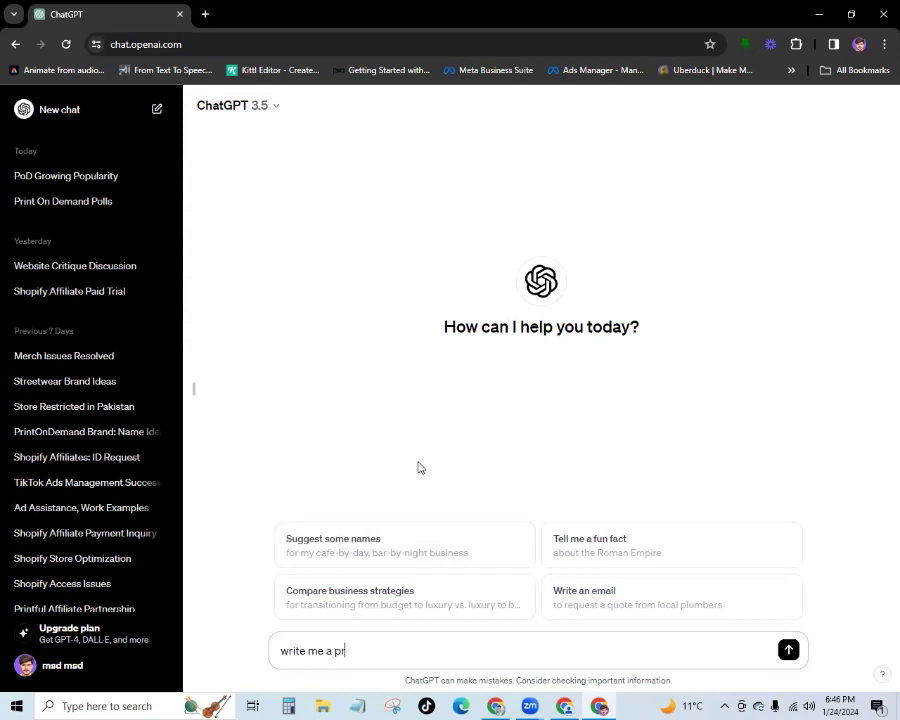
text(oducts title and dec)
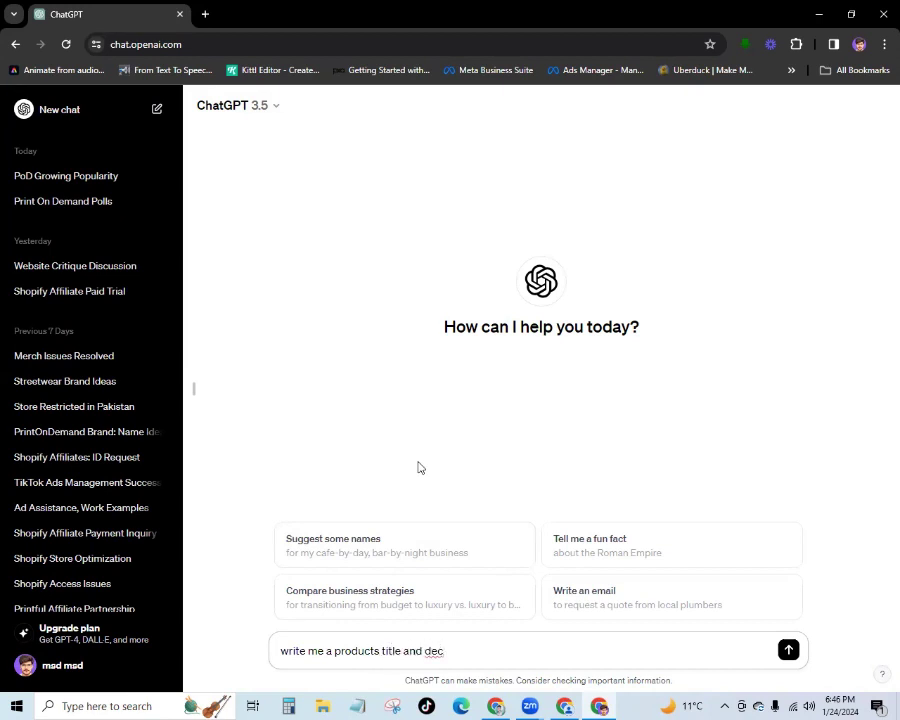
text(scription for with comp)
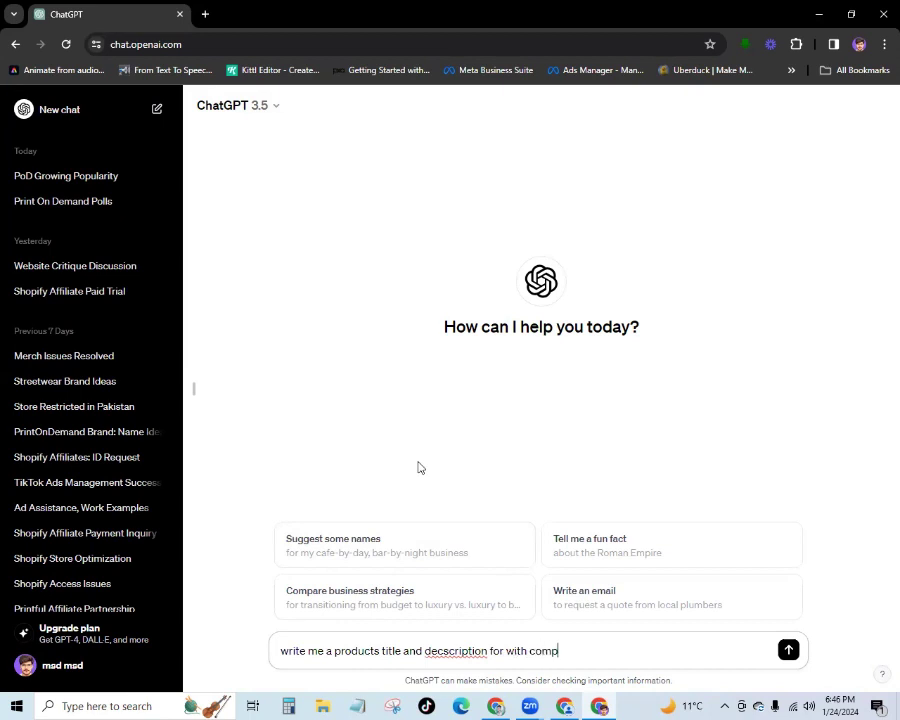
text(lete optimization)
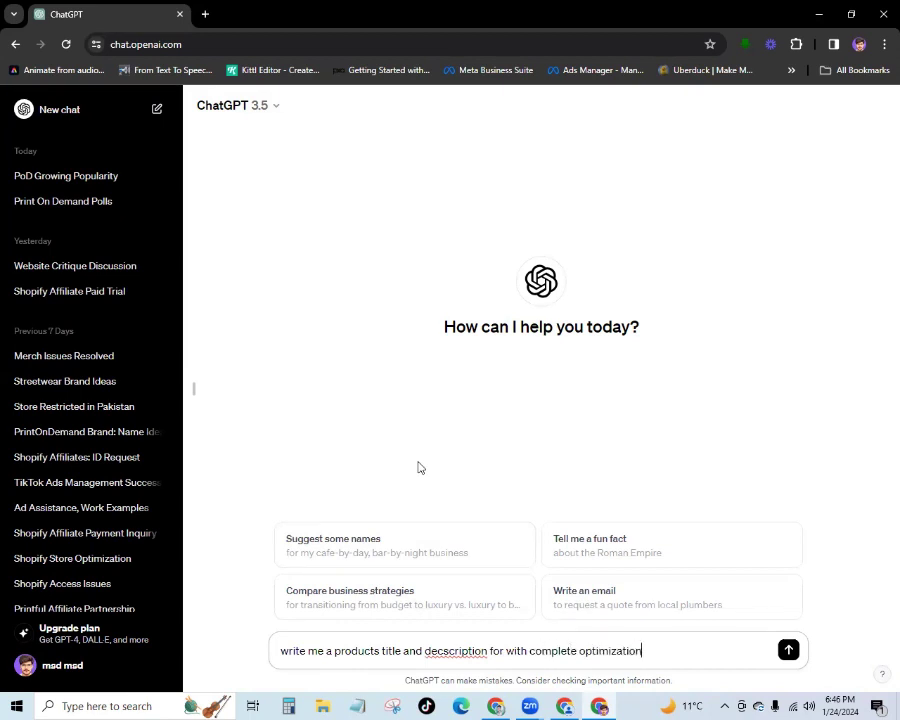
text( to rank t)
text(or google)
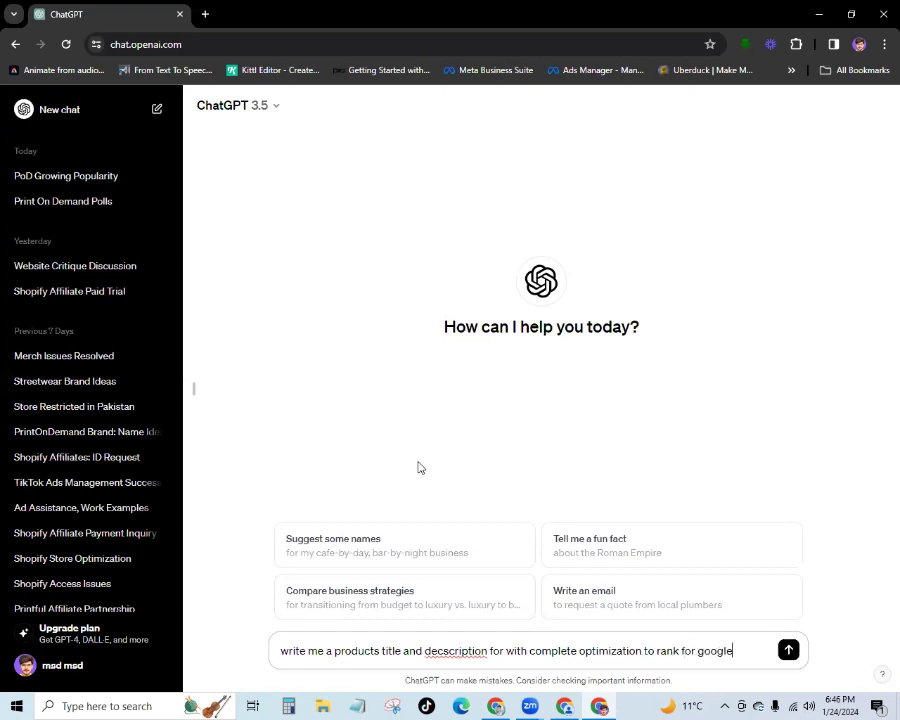
text( searches)
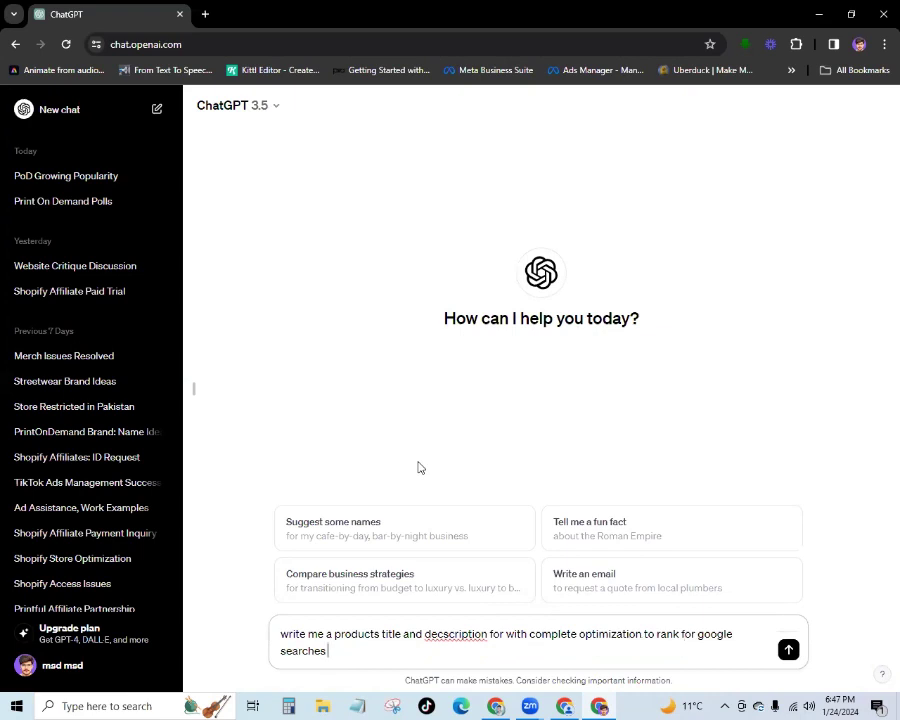
text( ")
text(Not Right Meow I'm Dissociating)
text(")
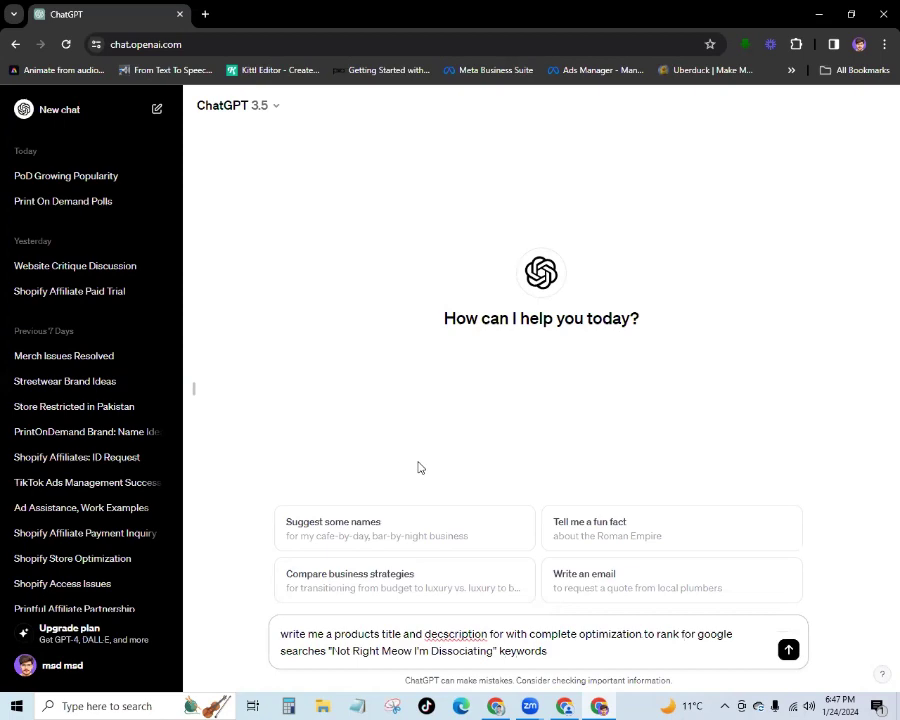
Step: Copy the full title of the Etsy cat T-shirt listing and add it in quotes as the keywords in the ChatGPT prompt
key(alt+Tab)
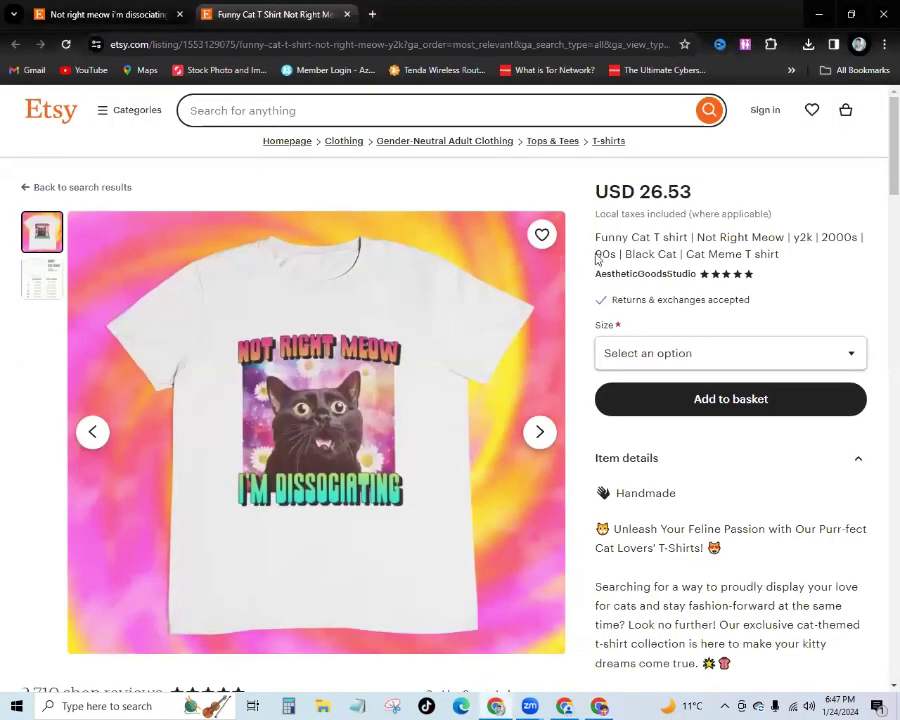
drag(597, 238, 797, 259)
key(ctrl+c)
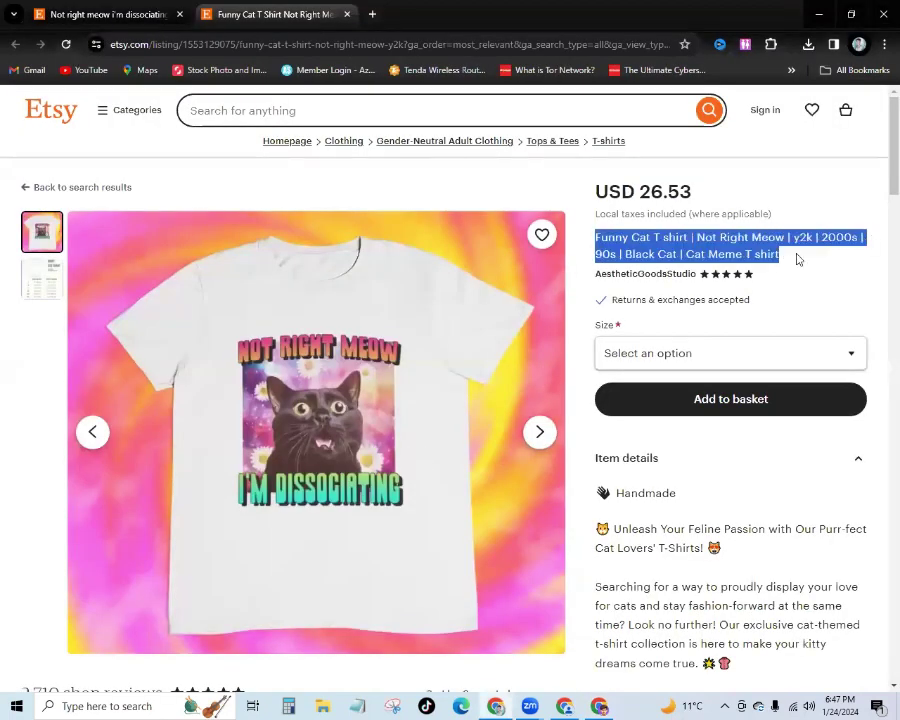
key(alt+Tab)
key(ctrl+v)
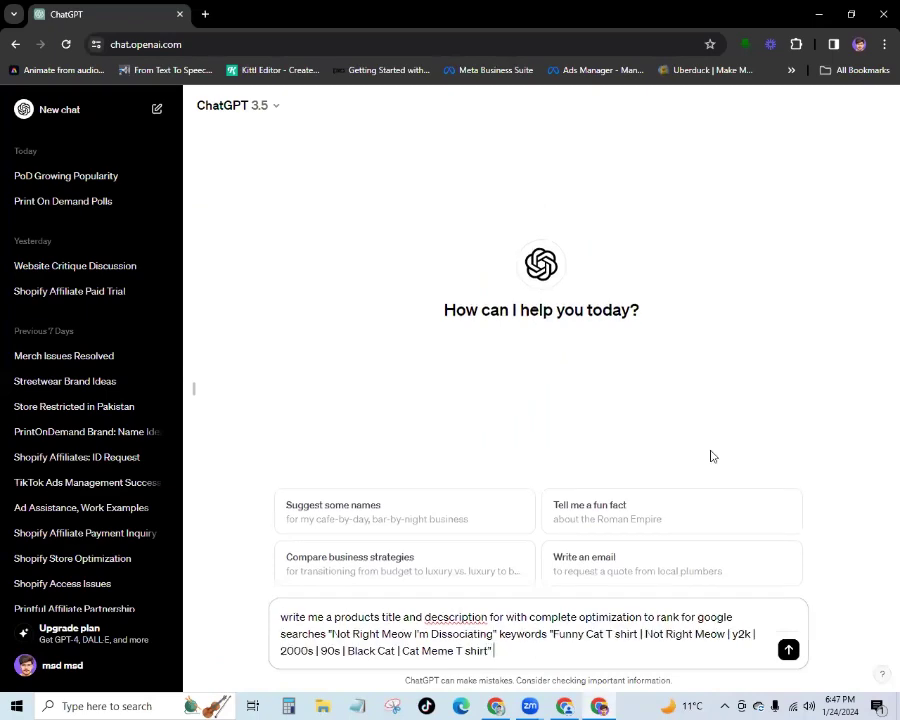
Step: Copy Printful's standard T-shirt description, append it in quotes as "product details" to the ChatGPT prompt, and send the prompt
key(alt+Tab)
click(565, 706)
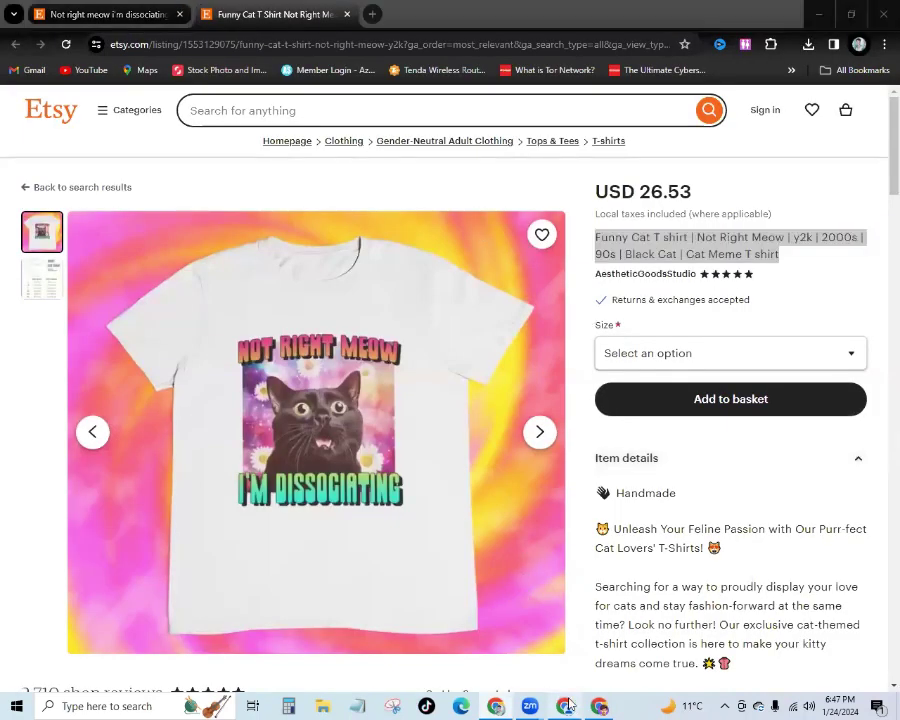
click(509, 453)
key(ctrl+a)
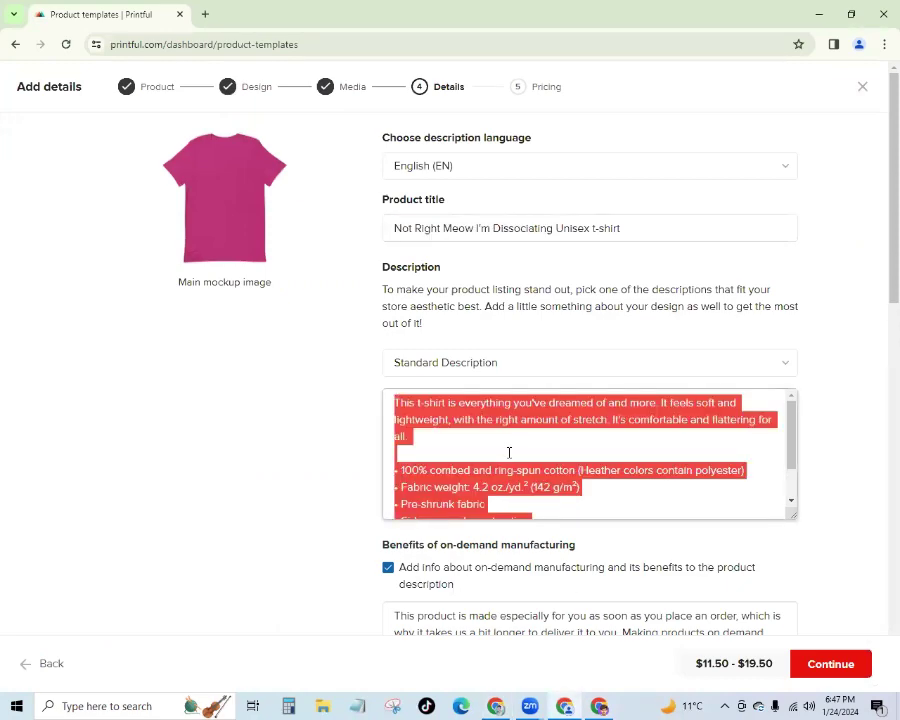
key(alt+Tab)
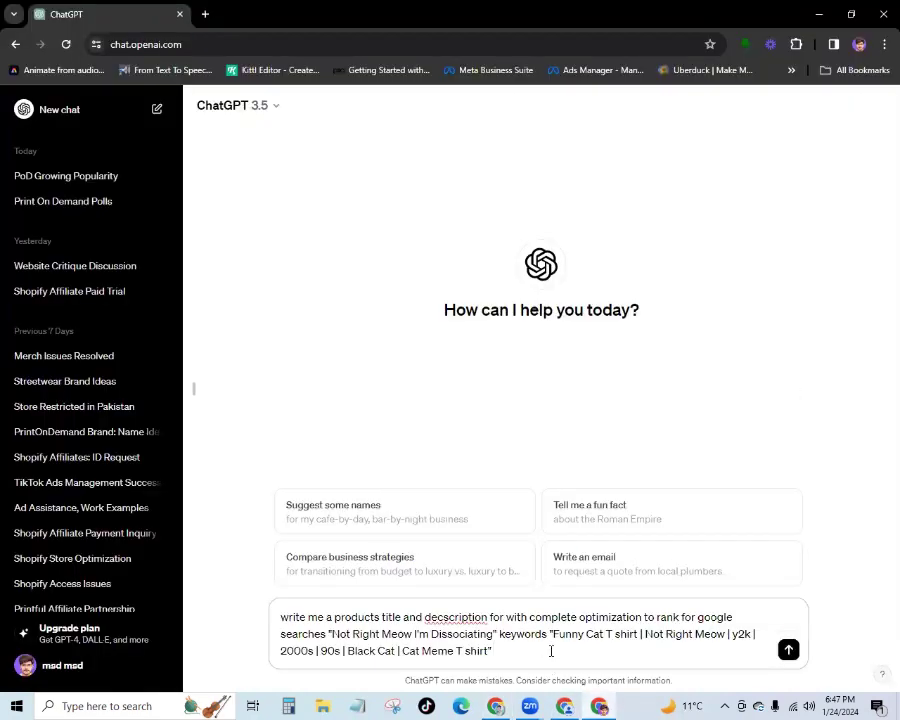
text(duct details)
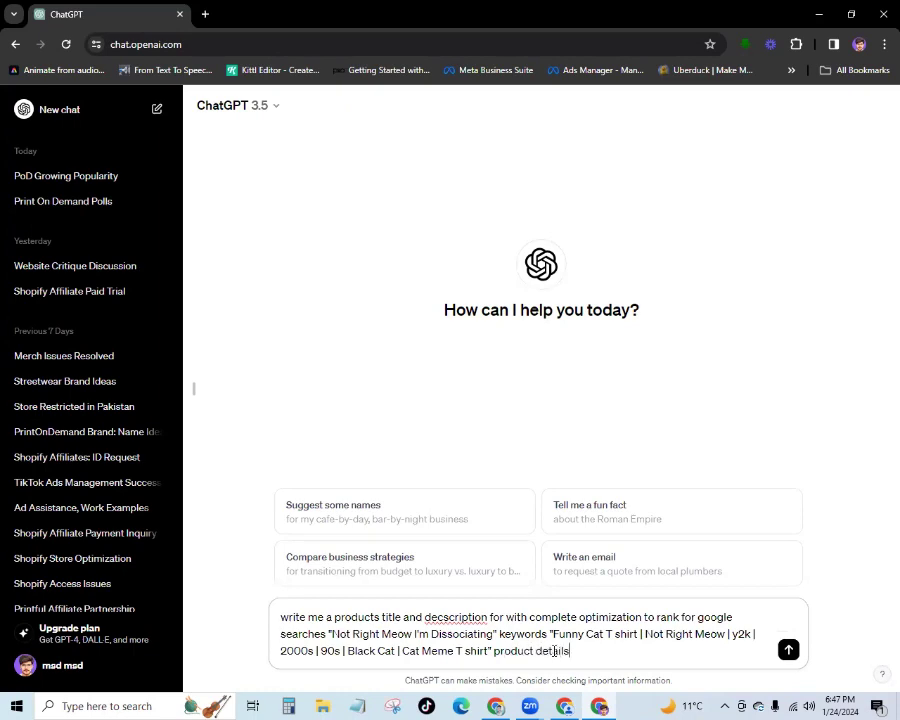
text( ")
key(ctrl+v)
text(")
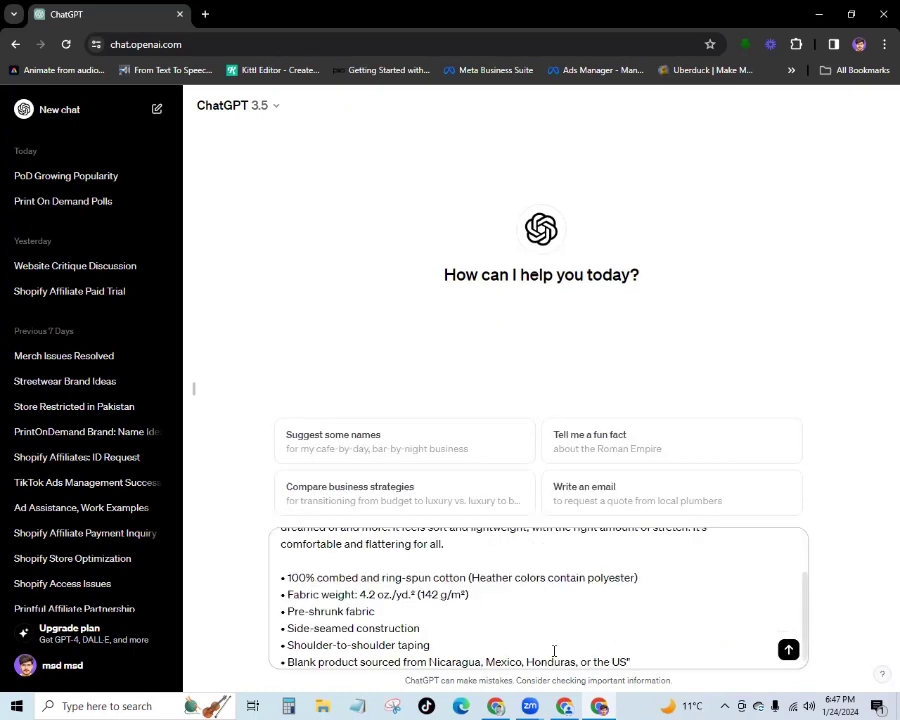
key(Return)
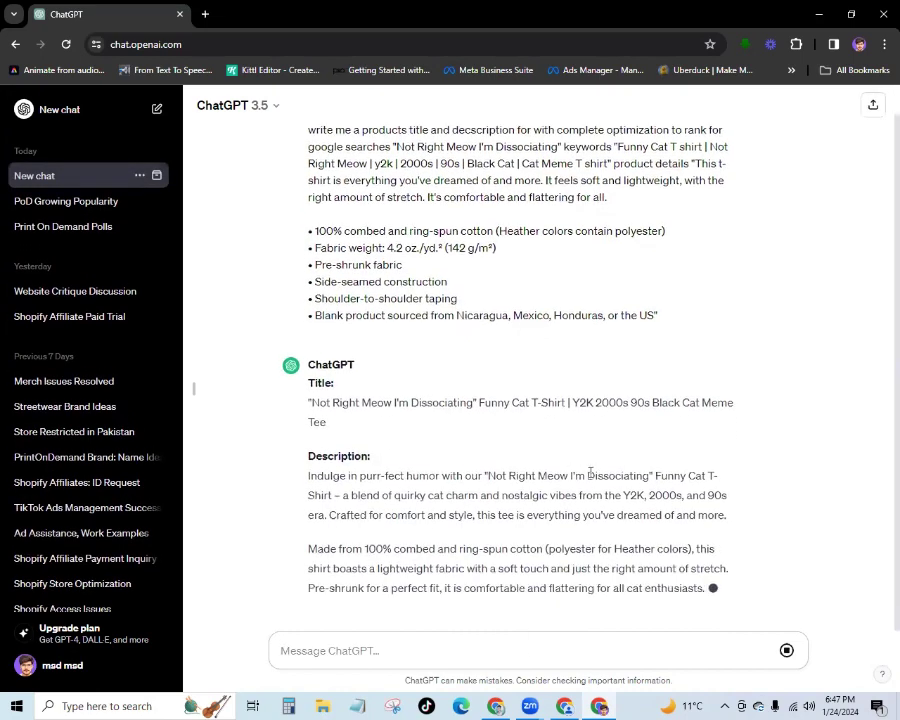
Step: Replace the Printful product title with ChatGPT's title, Not Right Meow I'm Dissociating" Funny Cat T-Shirt | Y2K 2000s 90s Black Cat Meme Tee
scroll(389, 350, up, 1)
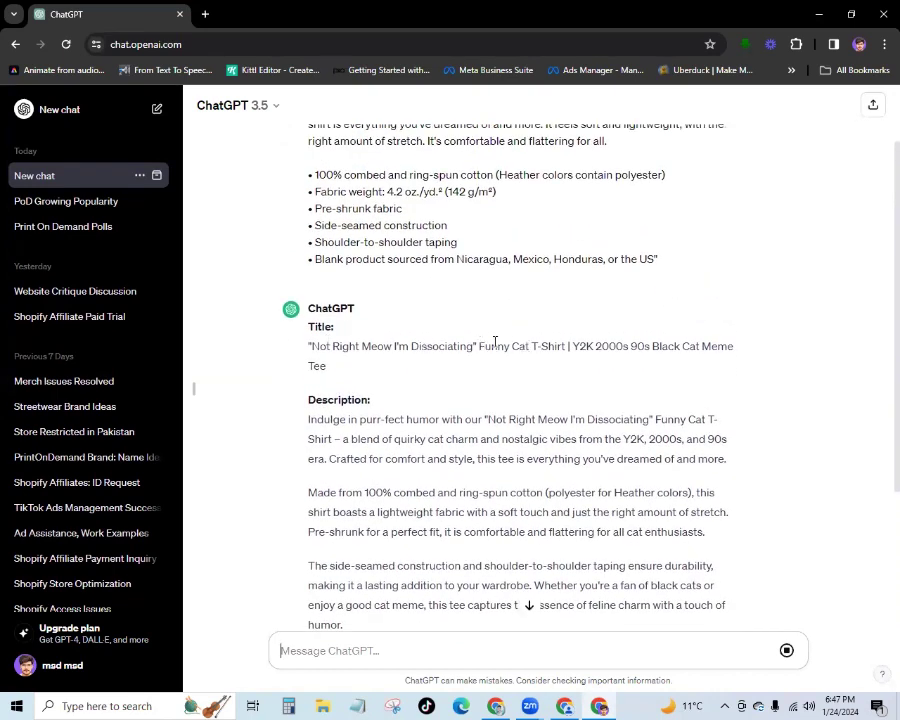
drag(479, 346, 531, 346)
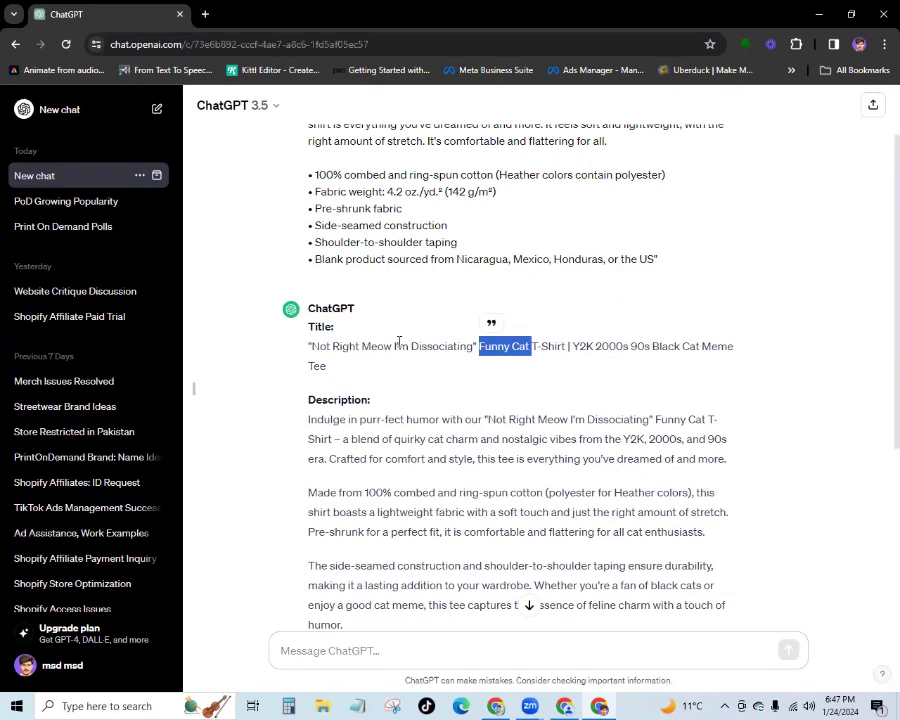
drag(310, 346, 330, 367)
key(alt+Tab)
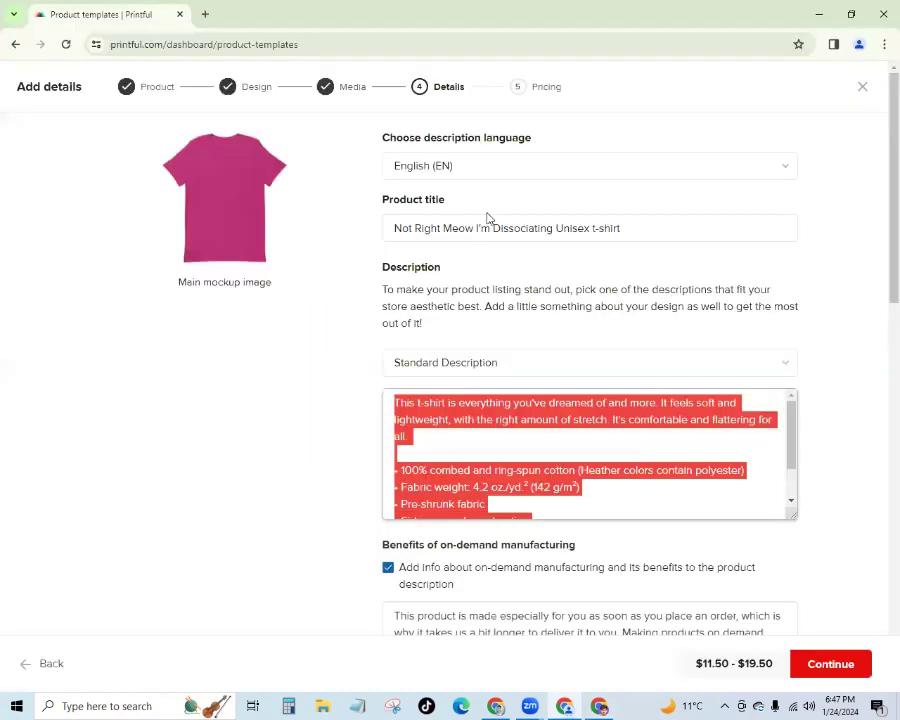
click(505, 227)
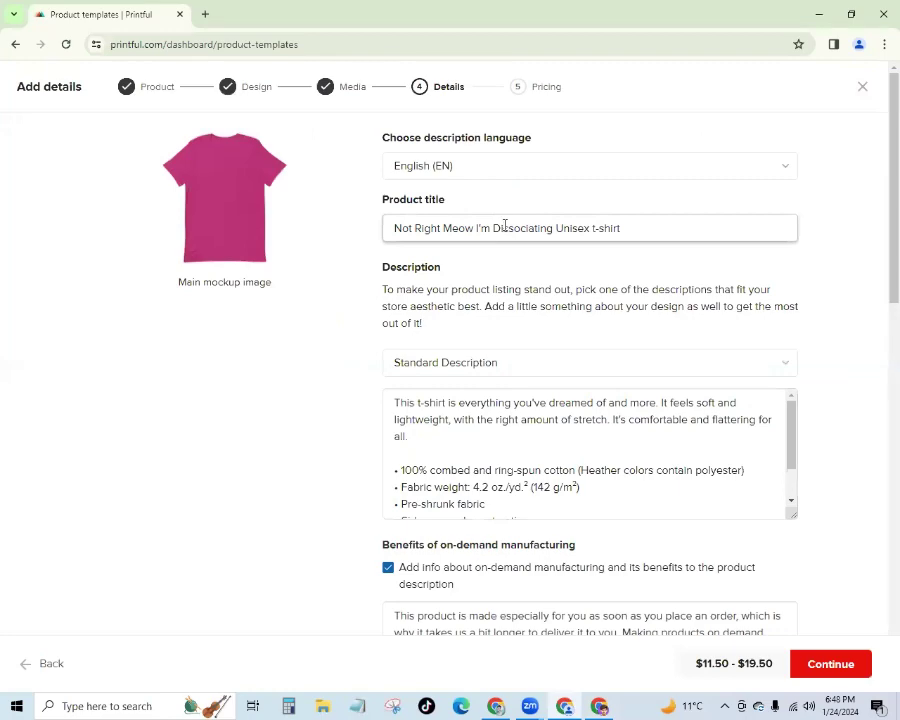
key(ctrl+a)
key(ctrl+v)
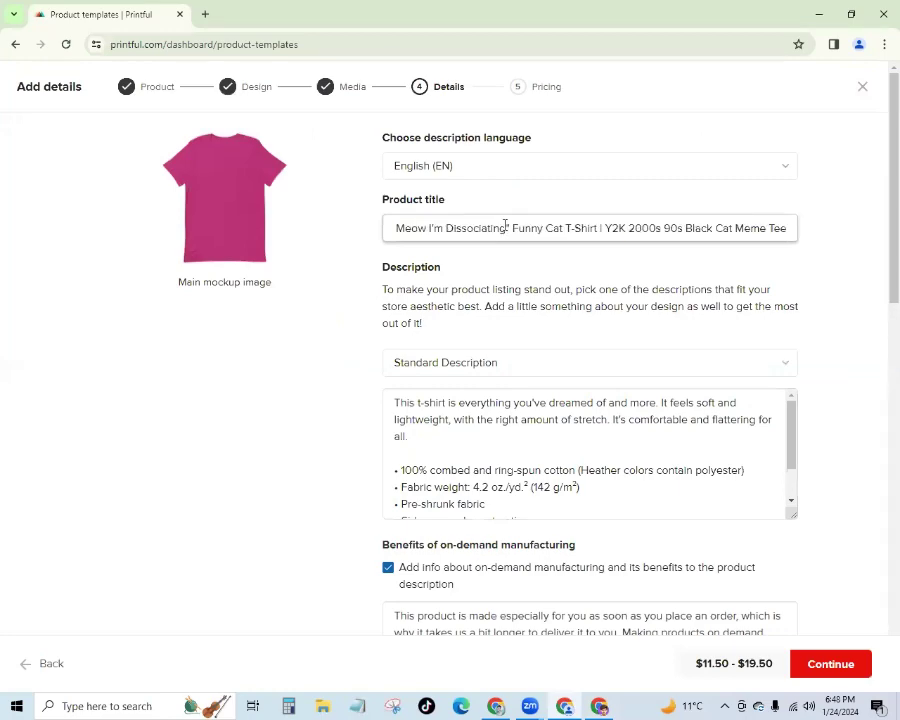
click(367, 291)
Step: Copy ChatGPT's description text together with its product details list and replace the Printful product description with it
key(alt+Tab)
click(310, 440)
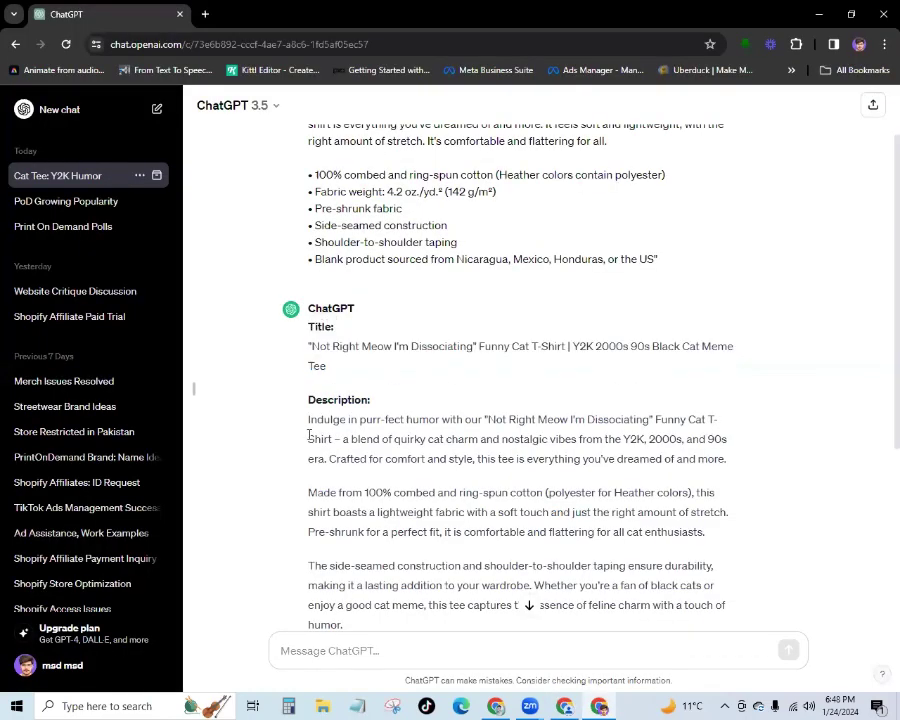
scroll(310, 440, down, 3)
scroll(310, 440, down, 2)
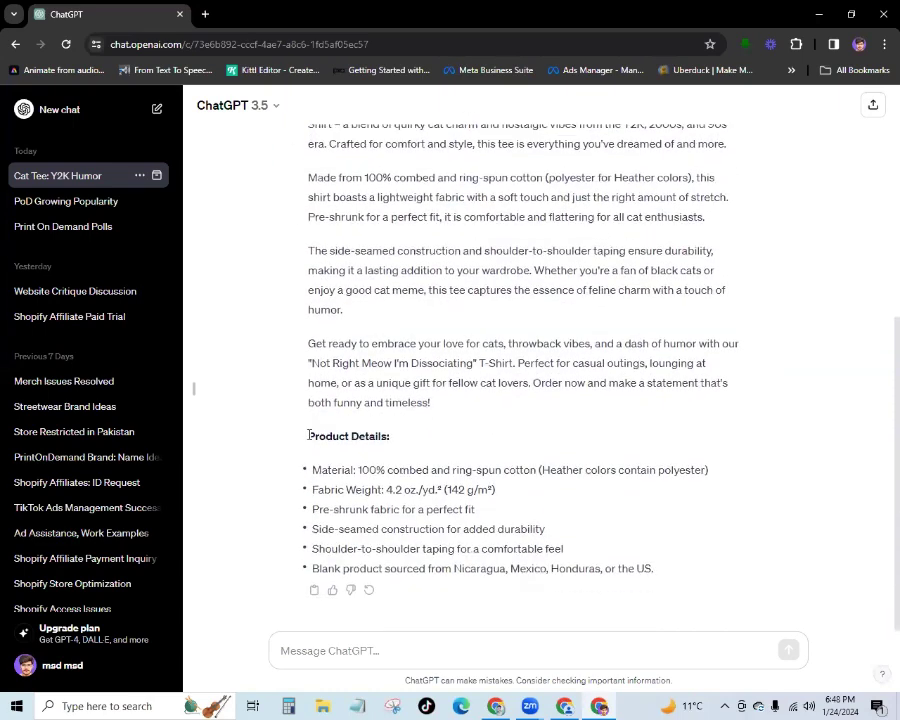
drag(655, 569, 301, 367)
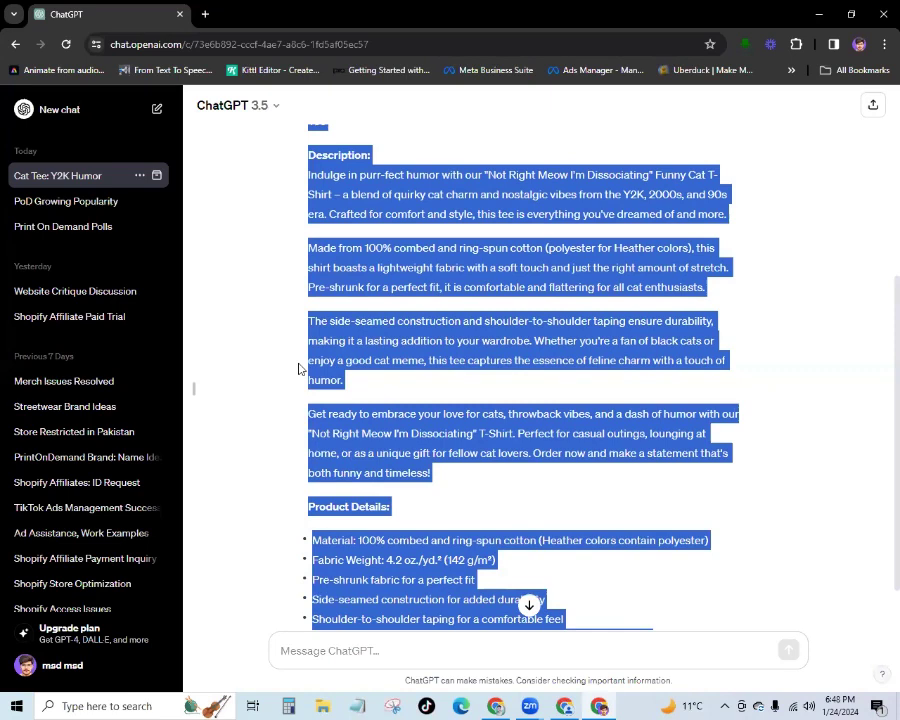
double_click(320, 192)
drag(311, 182, 659, 565)
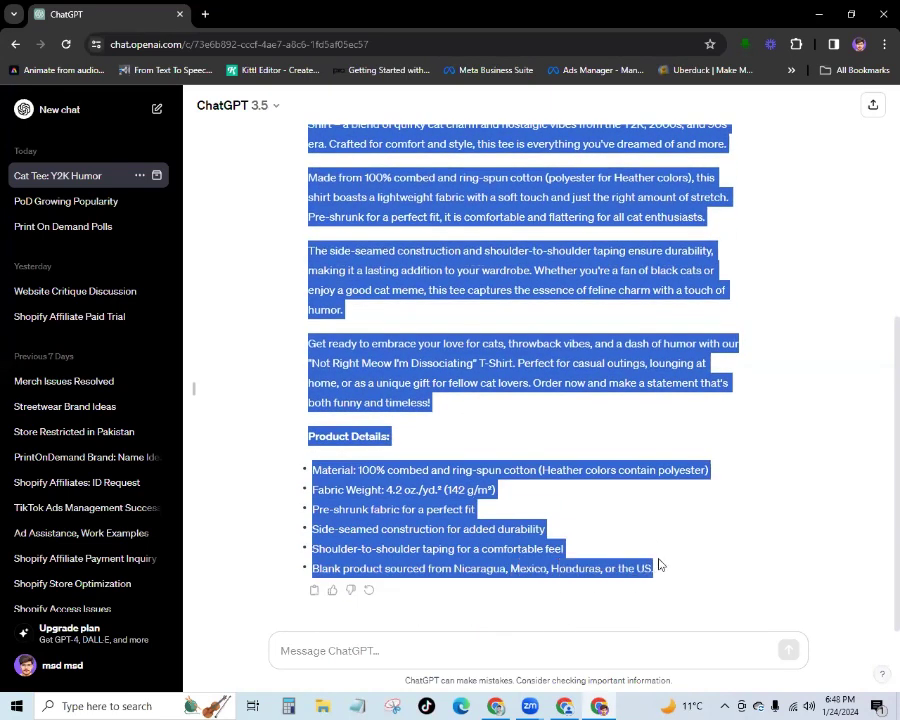
key(alt+Tab)
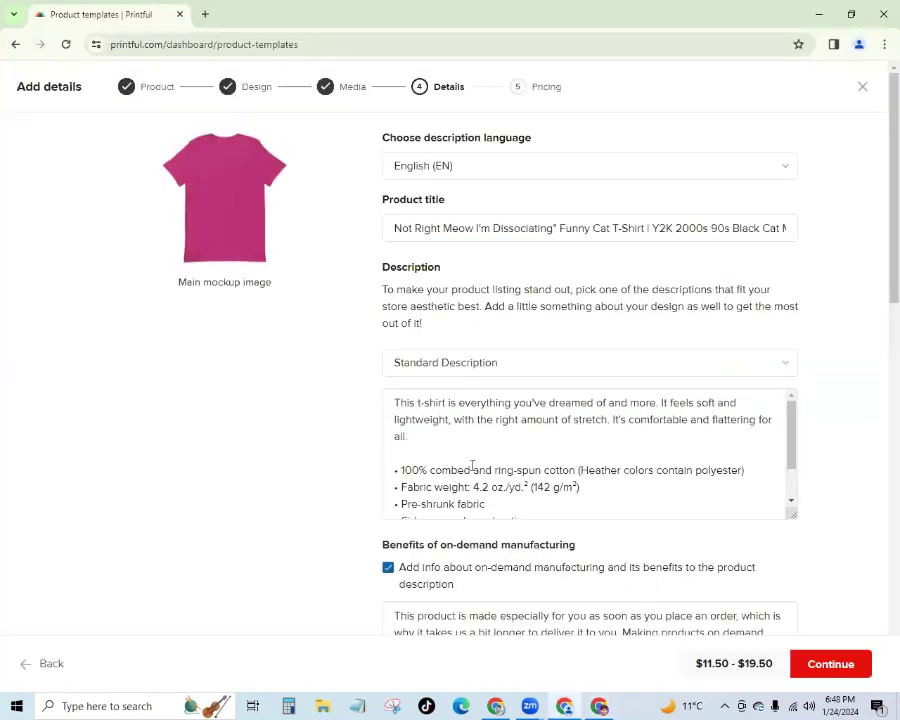
key(ctrl+a)
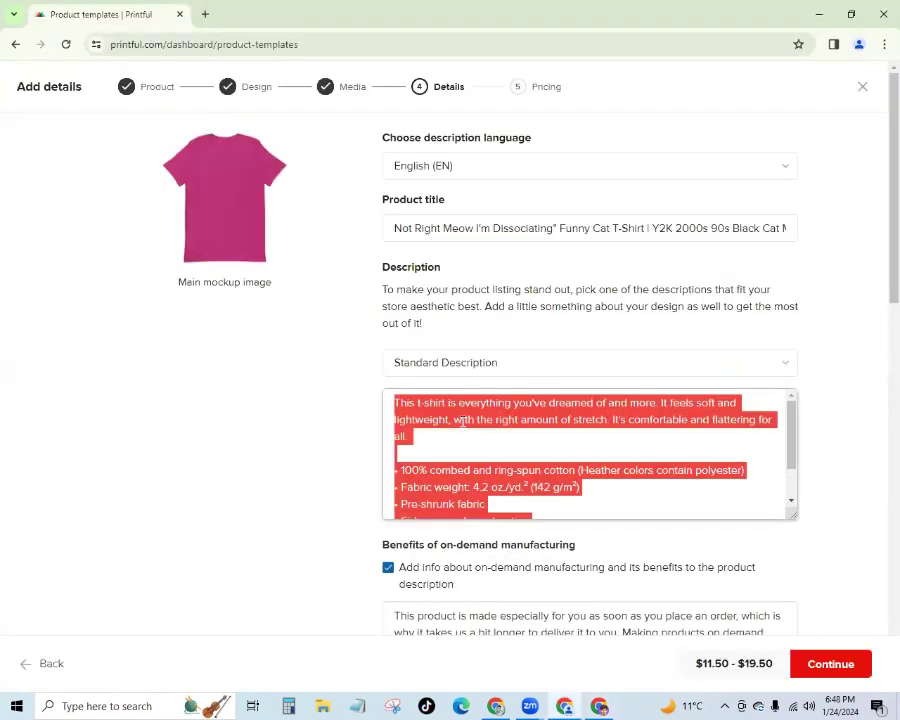
key(ctrl+v)
scroll(470, 455, up, 5)
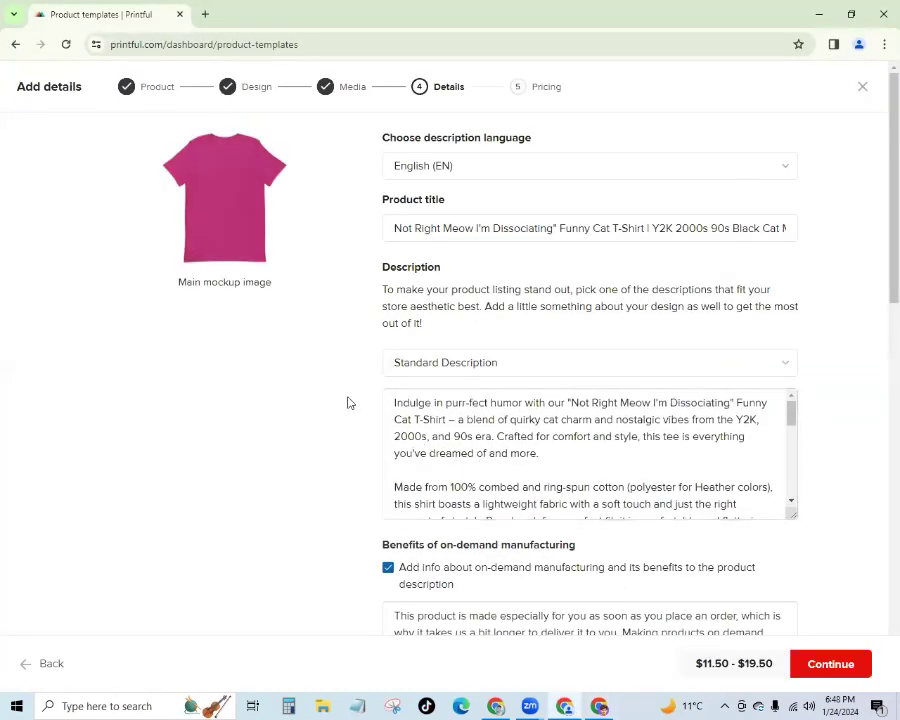
Step: Review the remaining product detail options, copy "Funny Cat" from the product title and add it as a tag
scroll(356, 418, down, 3)
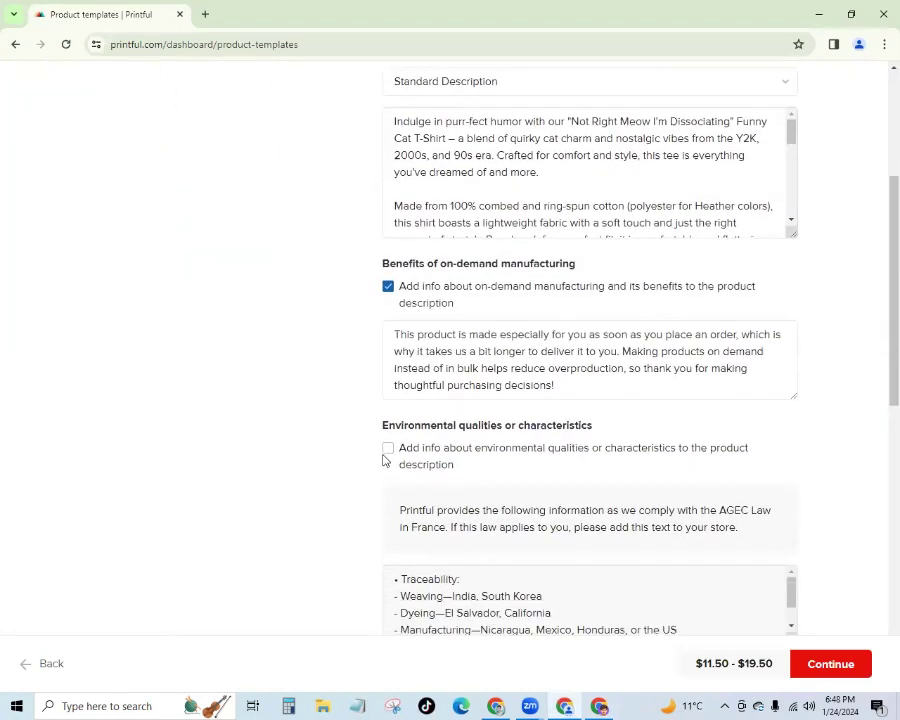
scroll(375, 443, down, 3)
scroll(377, 444, down, 2)
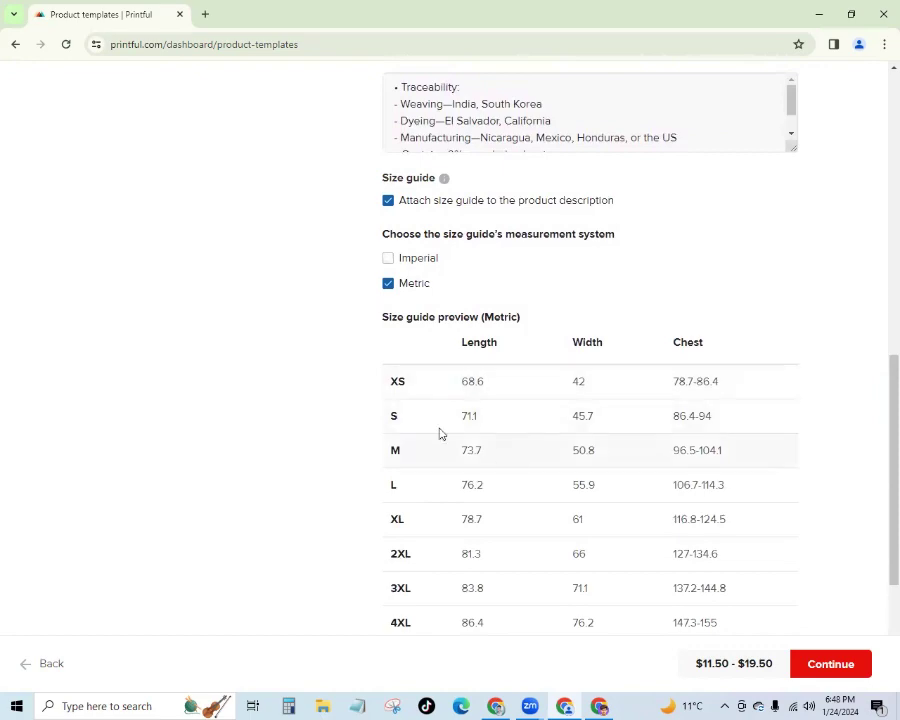
scroll(418, 428, down, 3)
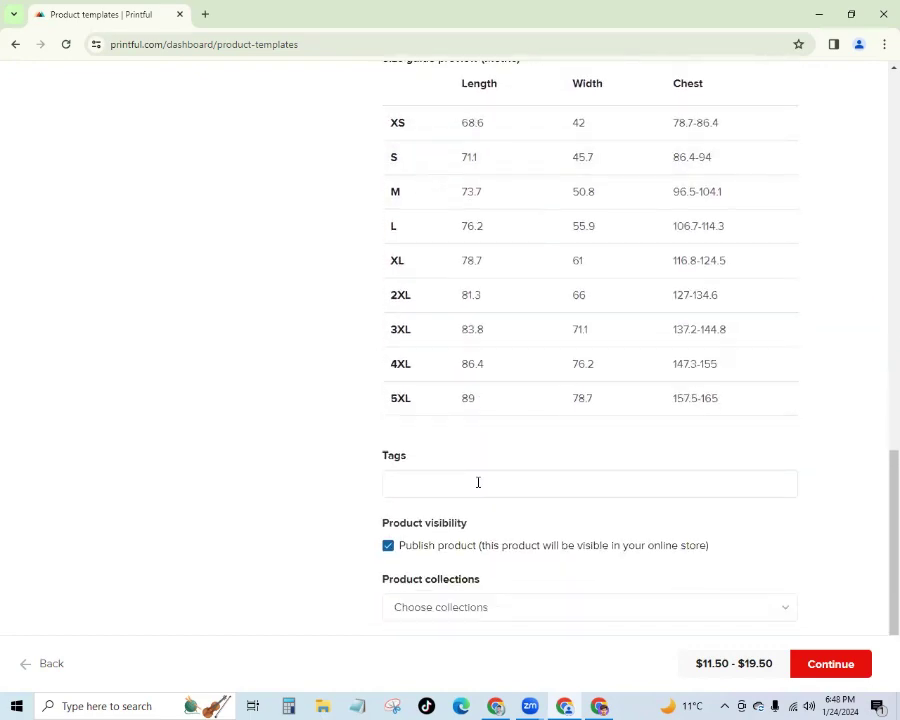
scroll(362, 398, up, 12)
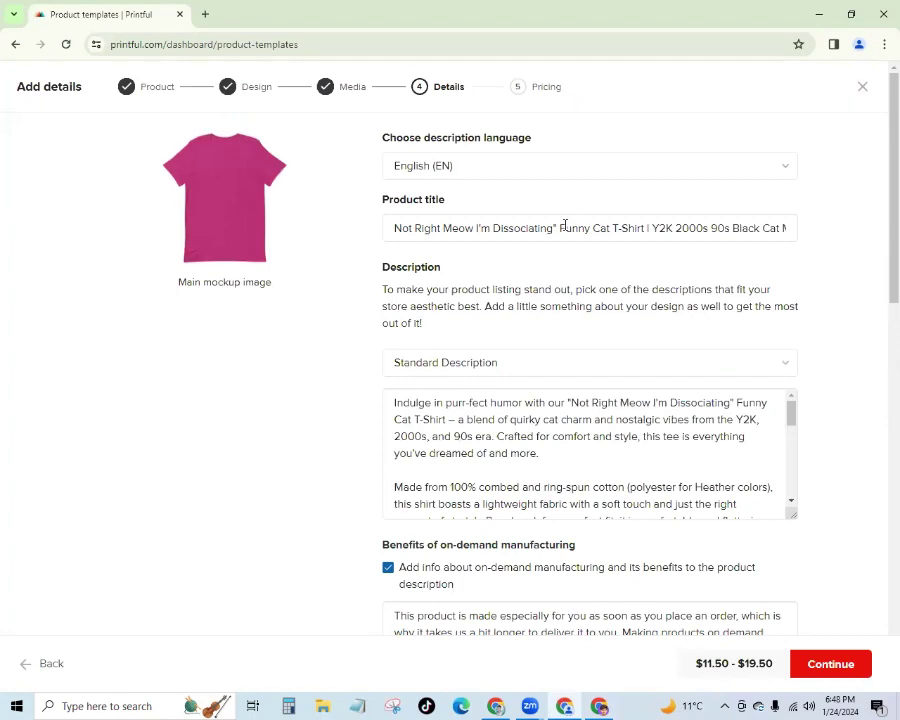
drag(561, 229, 610, 234)
key(ctrl+c)
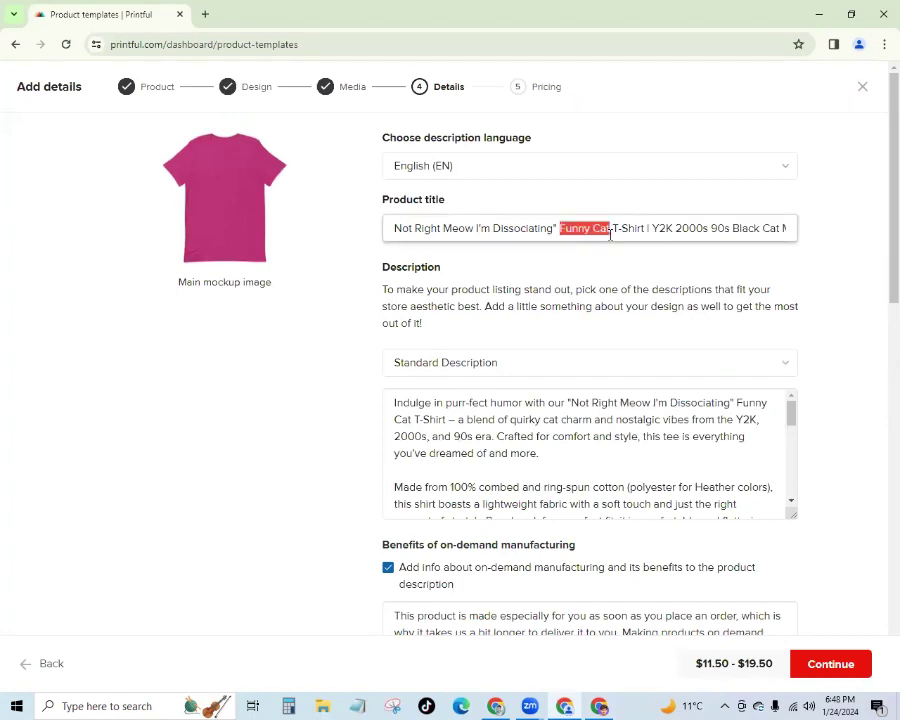
key(alt+Tab)
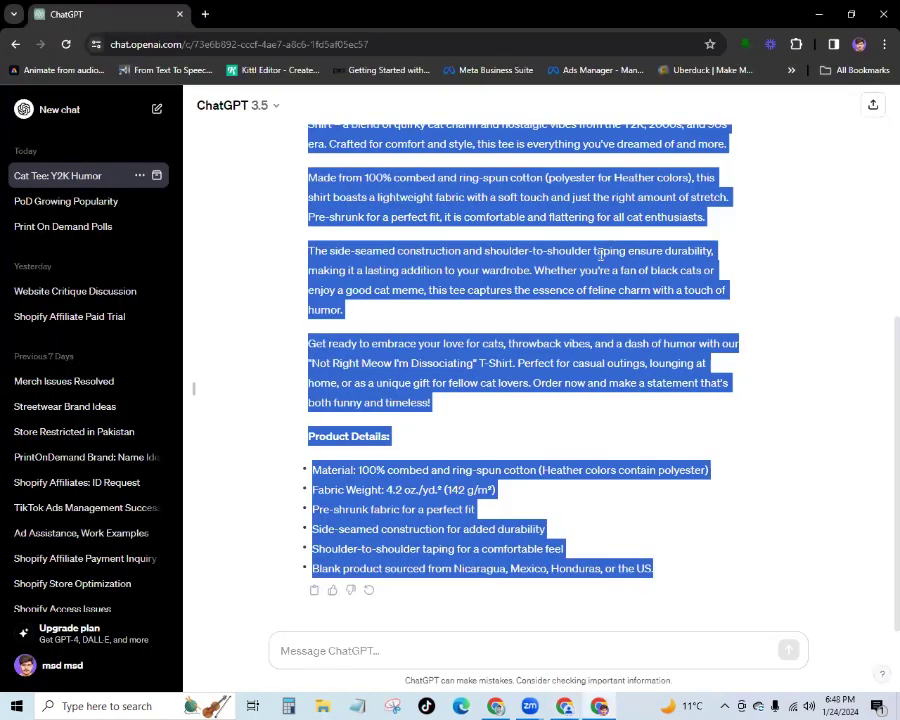
key(alt+Tab)
scroll(371, 461, down, 10)
click(452, 481)
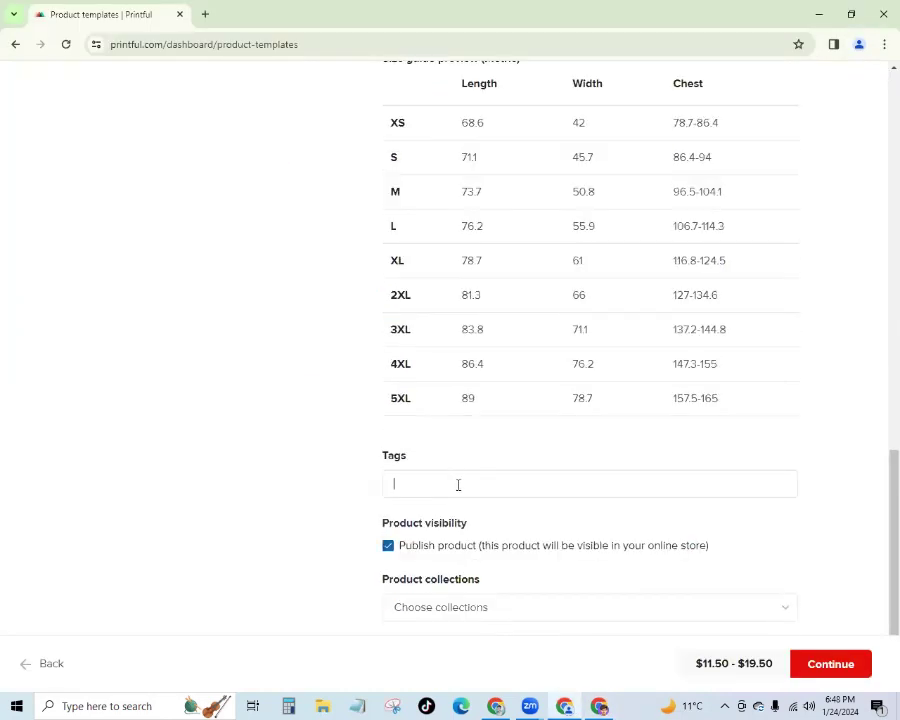
key(ctrl+v)
key(Return)
Step: Copy "Black Cat Meme" from the product title and return to the product's tags
scroll(410, 462, up, 15)
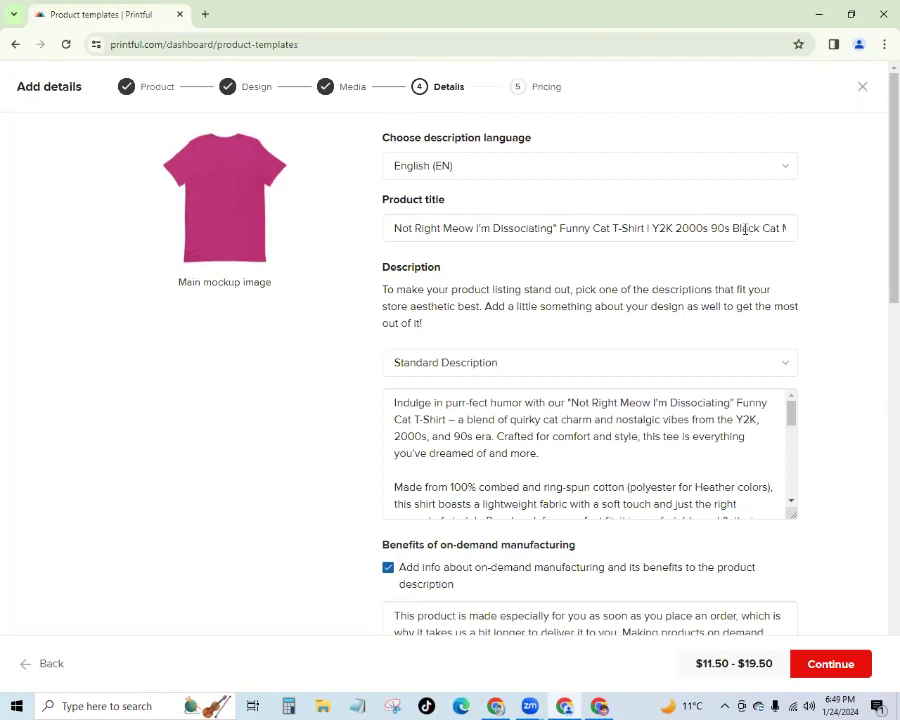
drag(735, 229, 768, 233)
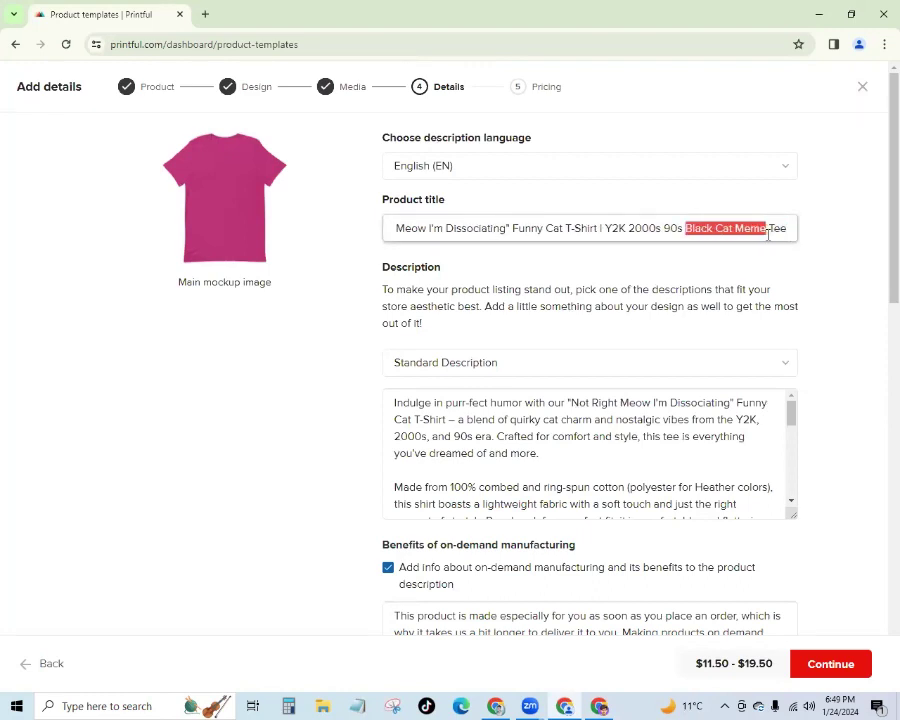
scroll(762, 345, down, 10)
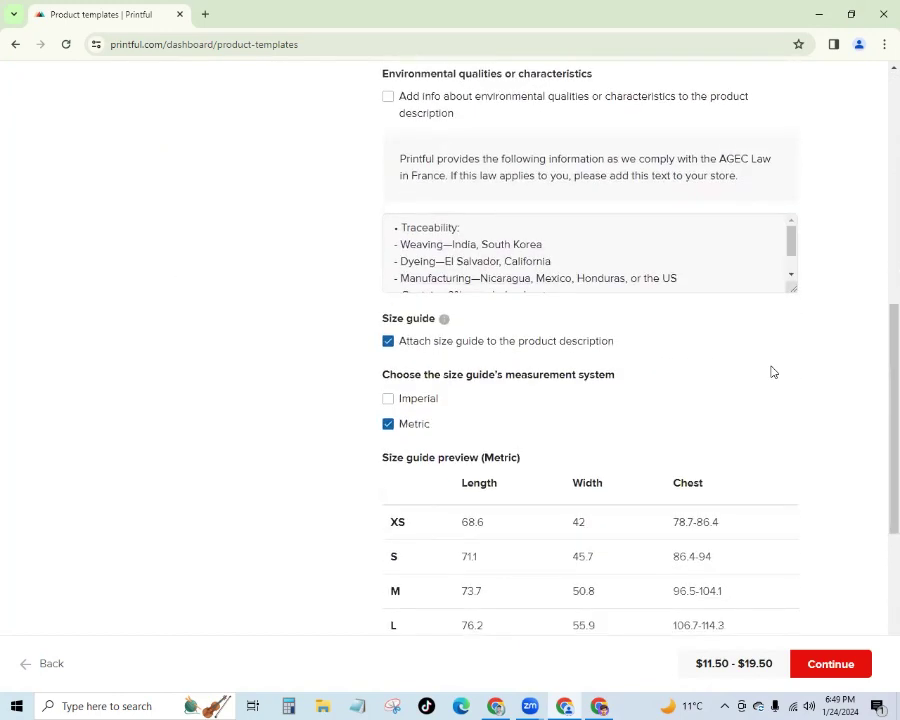